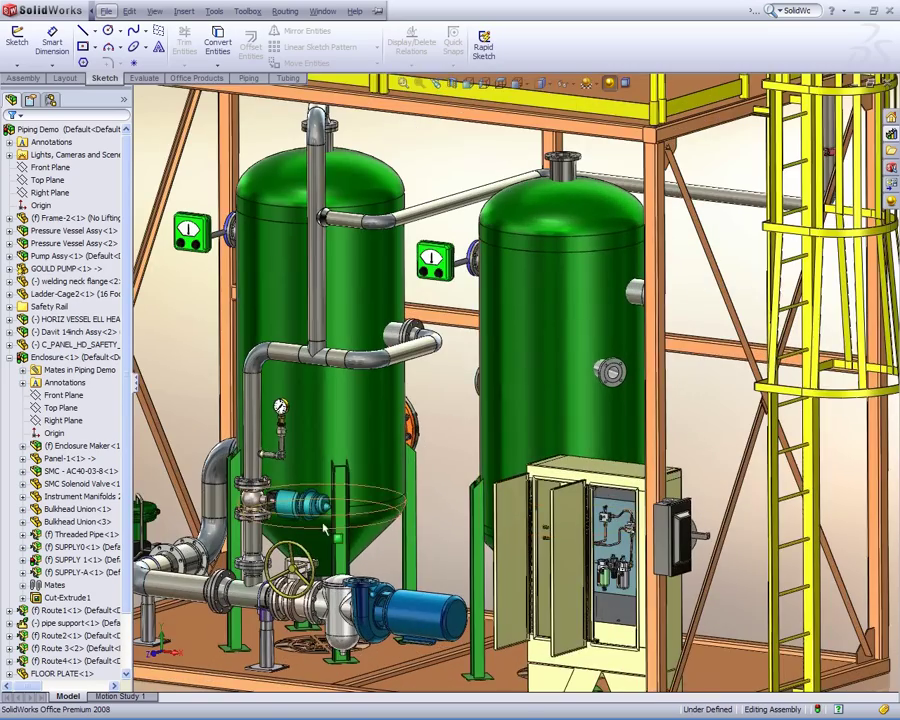
pyautogui.keyDown('ctrl'); pyautogui.moveTo(323, 528); pyautogui.dragTo(395, 534, button='middle'); pyautogui.keyUp('ctrl')
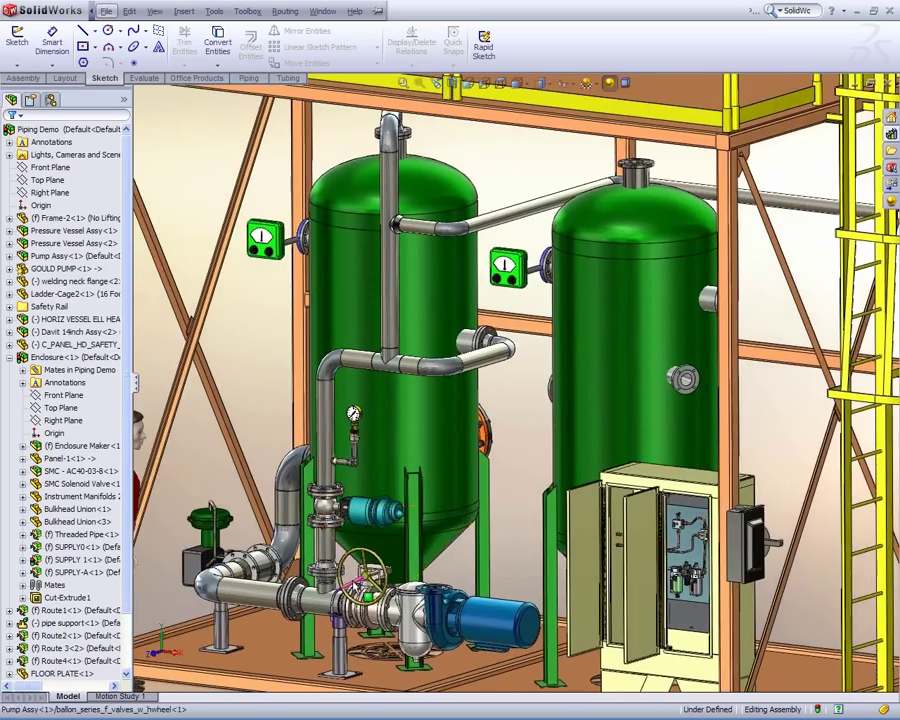
pyautogui.moveTo(345, 572)
pyautogui.mouseDown(button='middle')
pyautogui.moveTo(382, 570)
pyautogui.moveTo(352, 578)
pyautogui.moveTo(349, 568)
pyautogui.mouseUp(button='middle')
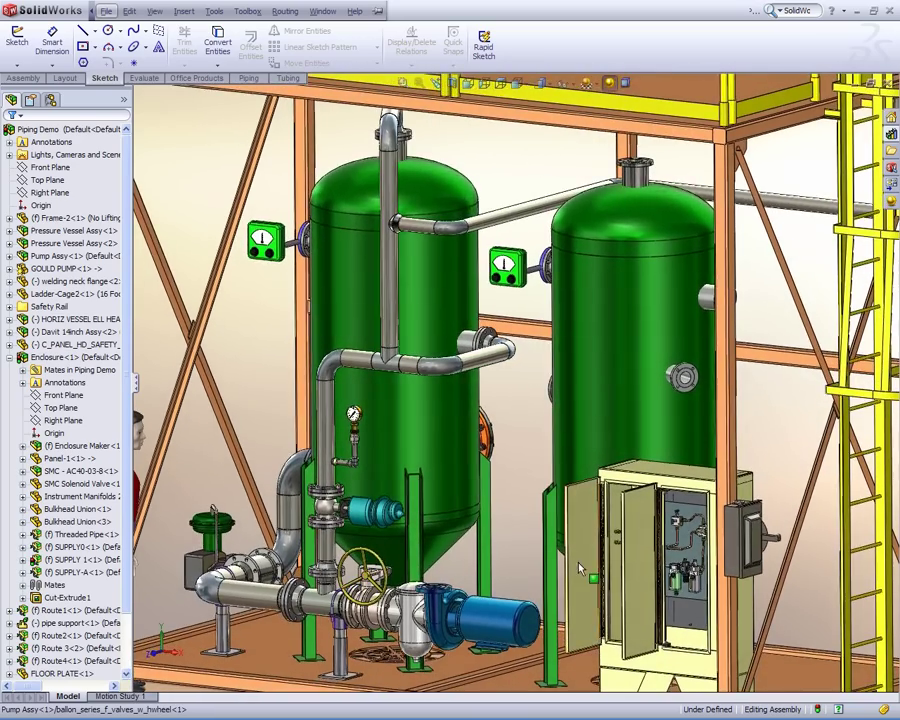
pyautogui.keyDown('ctrl'); pyautogui.moveTo(678, 546); pyautogui.dragTo(566, 573, button='middle'); pyautogui.keyUp('ctrl')
pyautogui.scroll(-6, 603, 541)
pyautogui.scroll(2, 566, 573)
pyautogui.scroll(6, 566, 575)
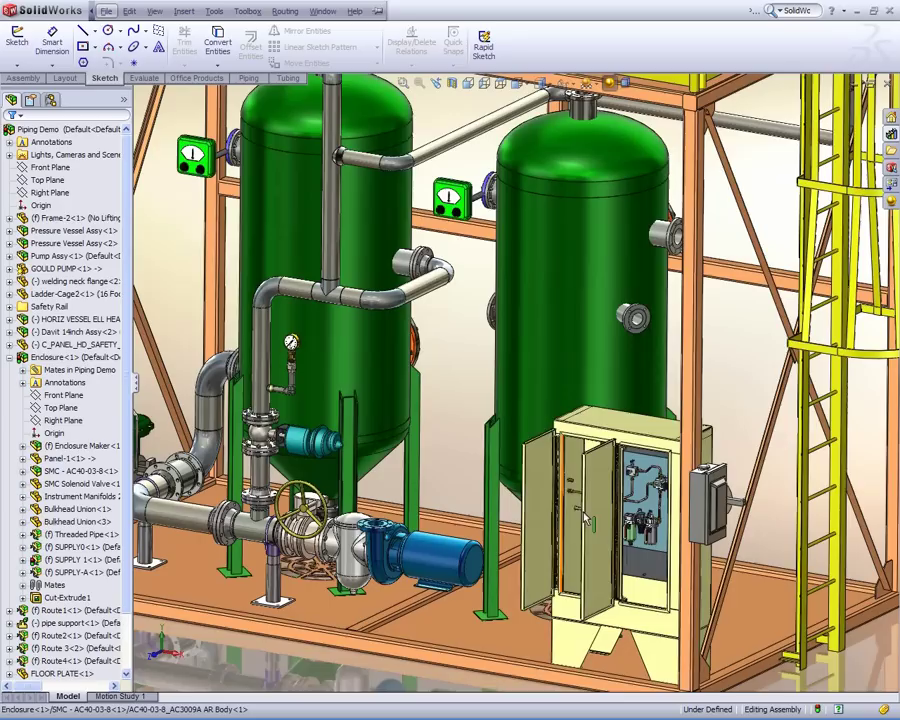
# - Switch the Piping Demo assembly to the display state showing only one vessel, the pump, the enclosure and the floor plate
pyautogui.click(60, 129)
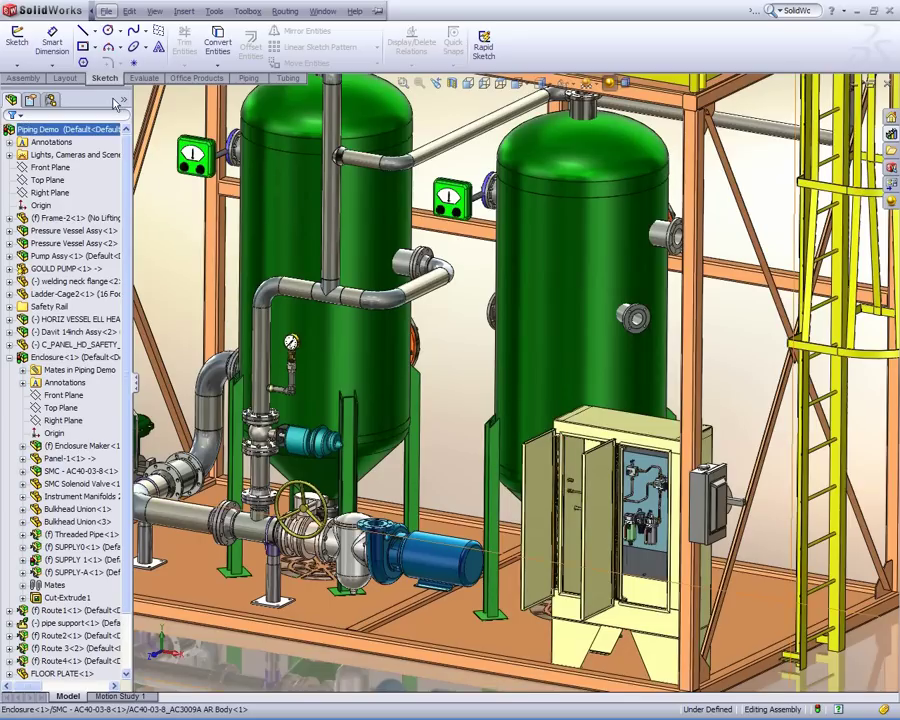
pyautogui.rightClick(121, 97)
pyautogui.click(156, 120)
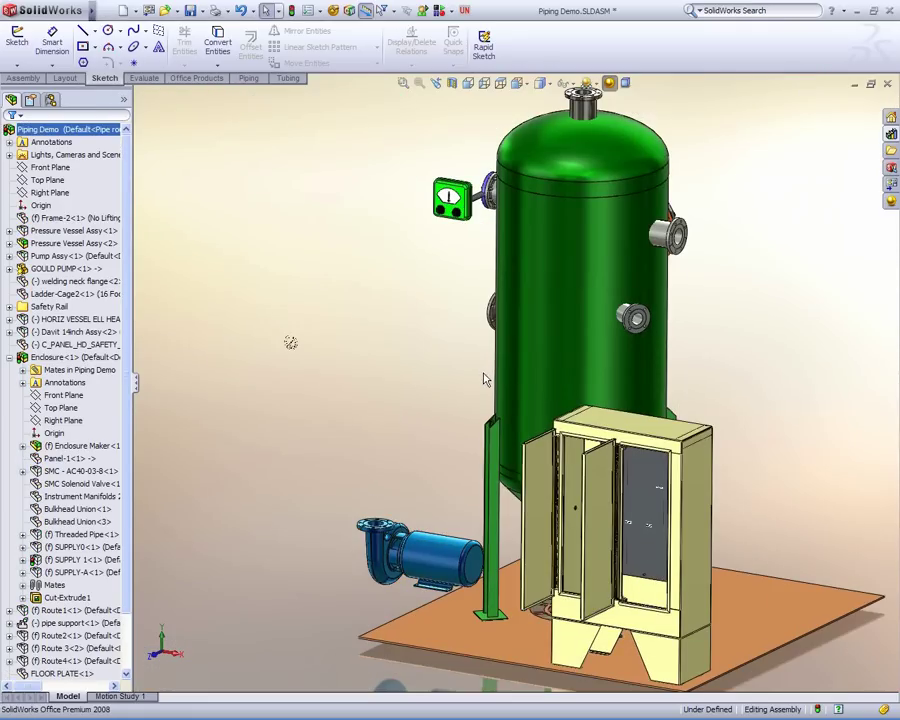
pyautogui.moveTo(483, 379); pyautogui.dragTo(478, 390, button='middle')
pyautogui.keyDown('ctrl'); pyautogui.moveTo(610, 426); pyautogui.dragTo(572, 440, button='middle'); pyautogui.keyUp('ctrl')
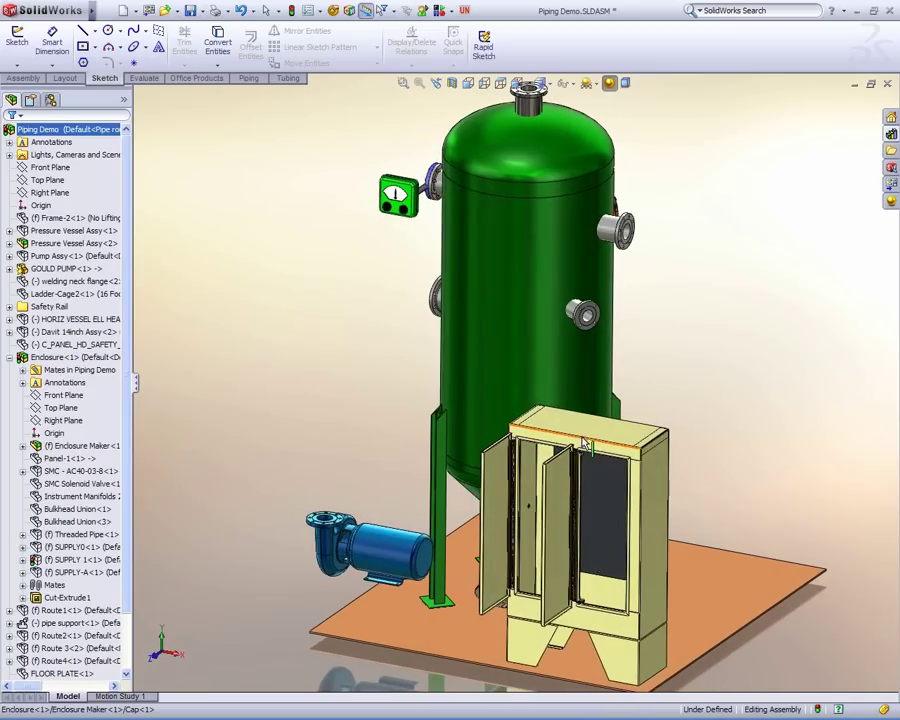
# - Start a pipe route by placing a welding neck flange from the Demo Routing Library, configuration WNeck Flange 150-NPS4, on the pump outlet
pyautogui.click(892, 135)
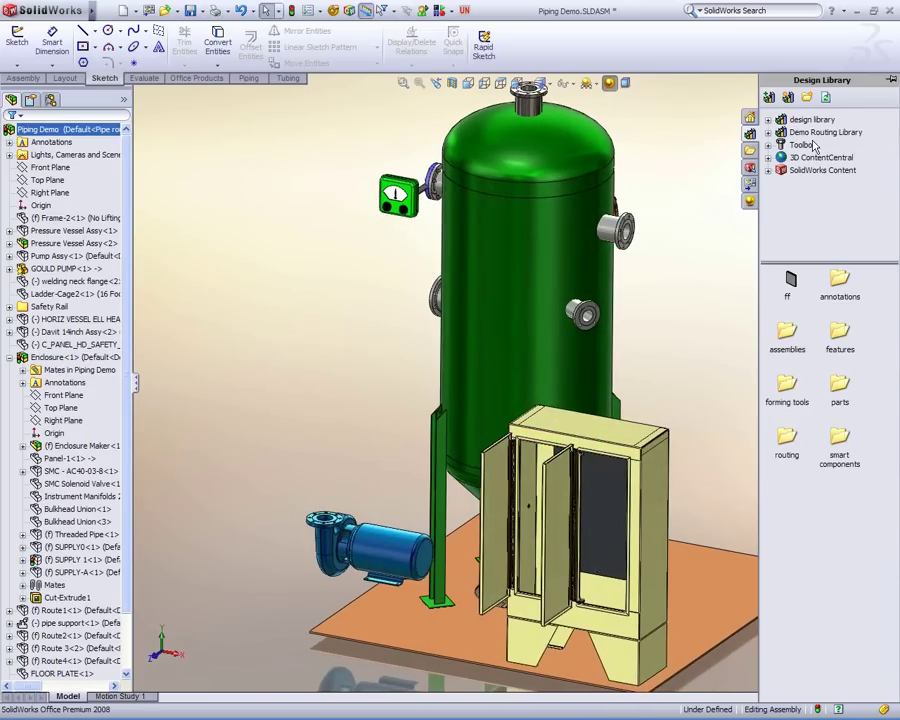
pyautogui.click(769, 132)
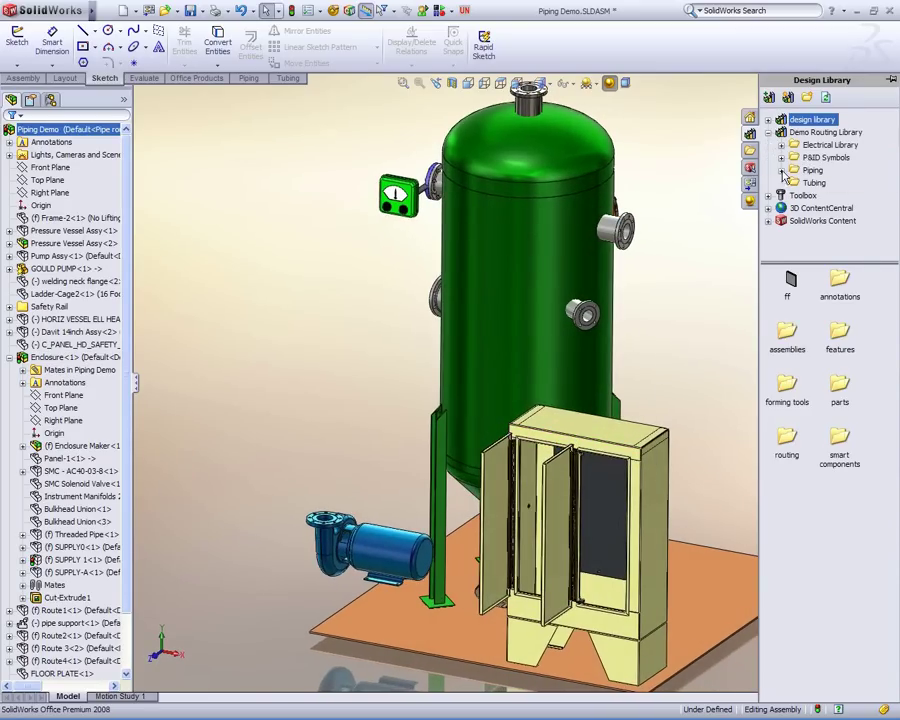
pyautogui.click(781, 170)
pyautogui.click(826, 172)
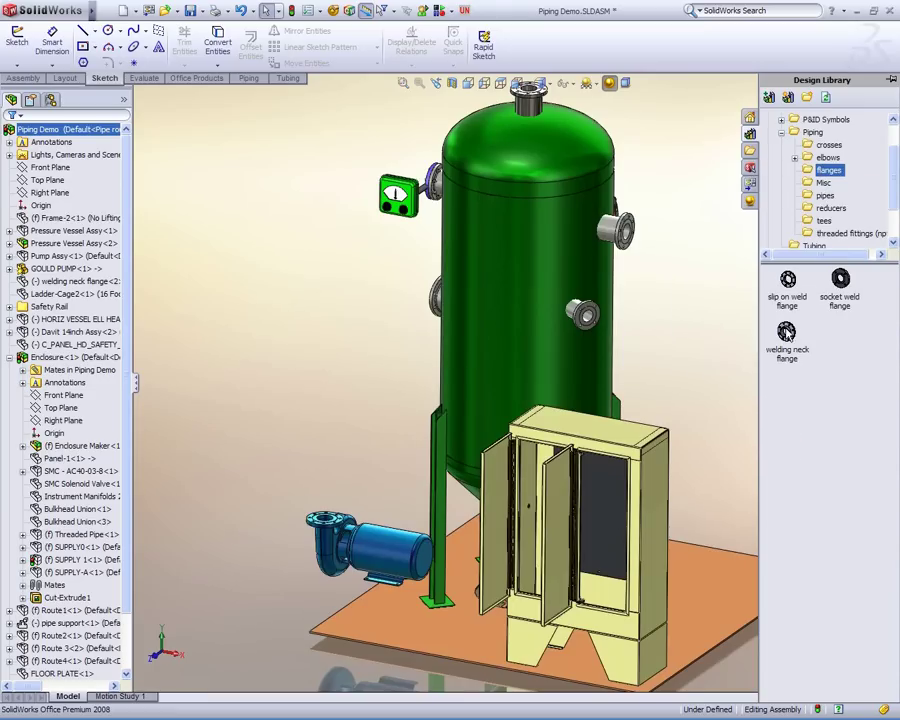
pyautogui.moveTo(787, 333); pyautogui.dragTo(333, 520)
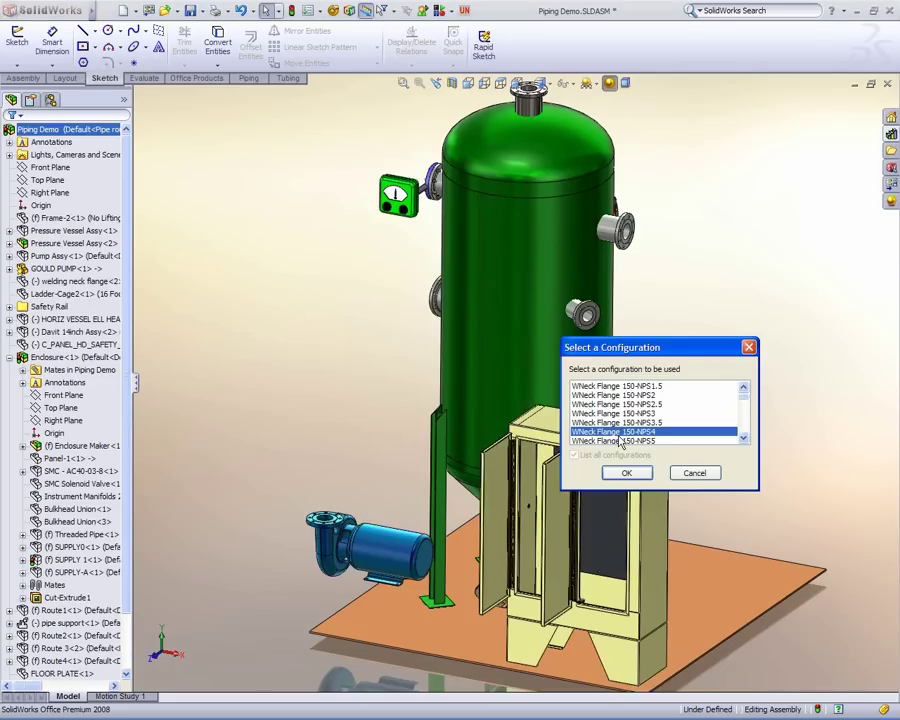
pyautogui.click(626, 474)
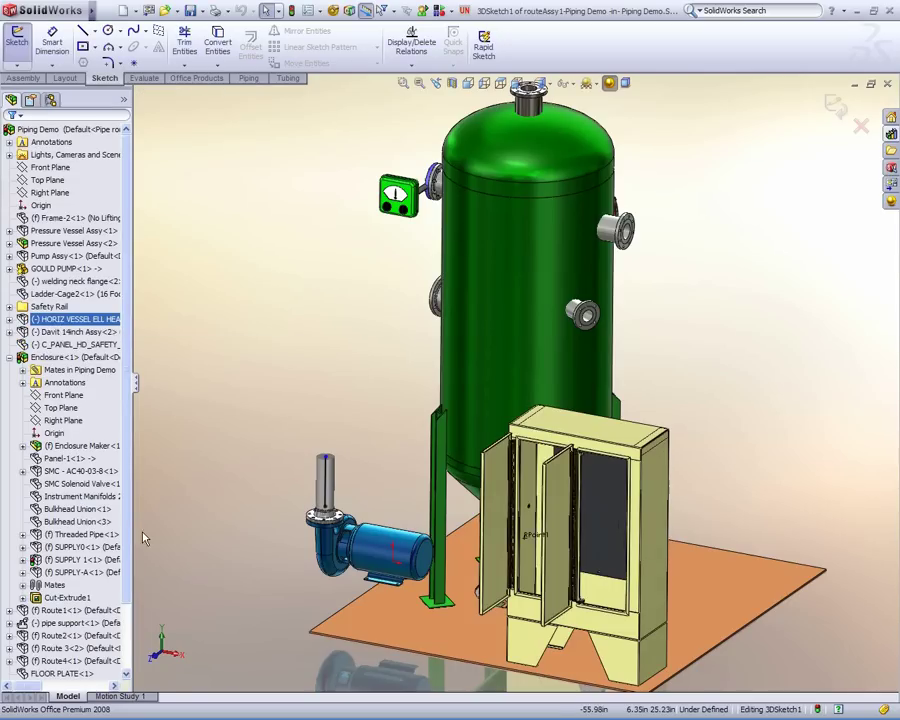
# - Lengthen the vertical pipe above the pump, and sketch route lines from its end along X past the vessel and along Z
pyautogui.moveTo(326, 460); pyautogui.dragTo(360, 326)
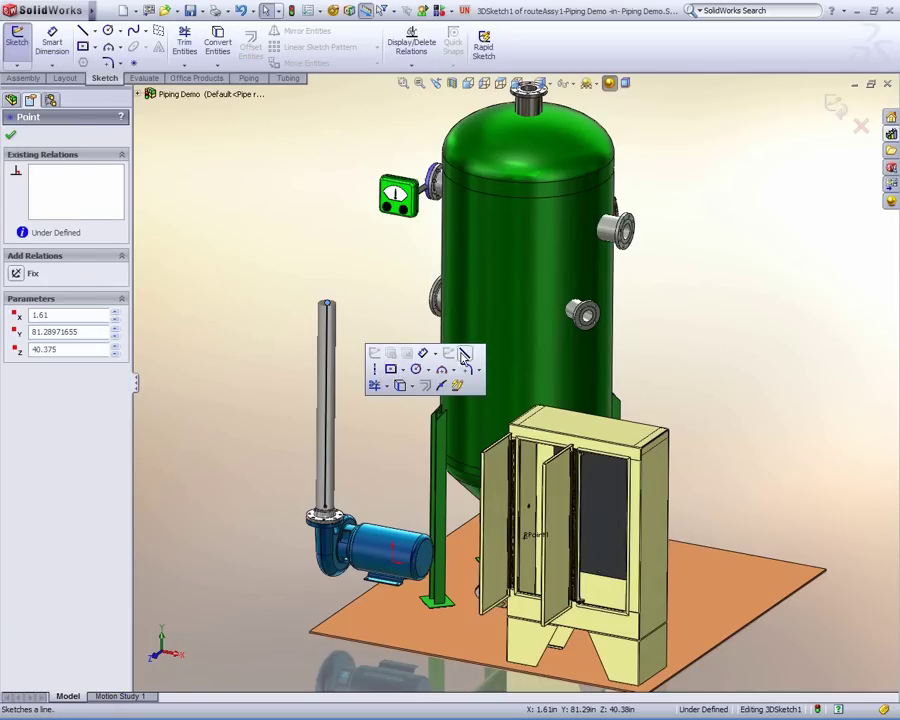
pyautogui.click(461, 354)
pyautogui.click(327, 303)
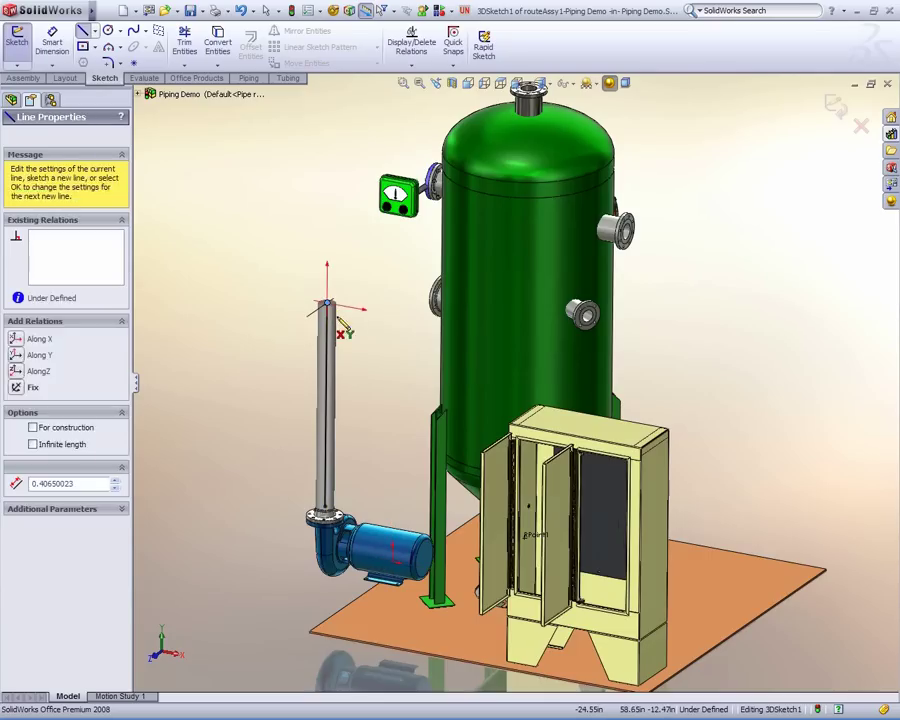
pyautogui.click(660, 364)
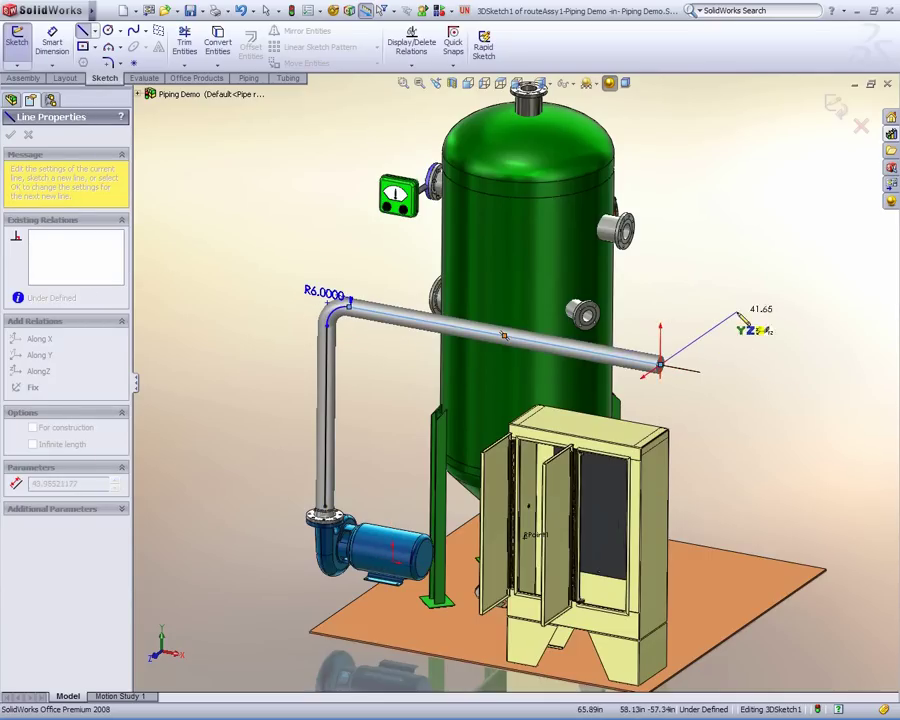
pyautogui.click(755, 299)
pyautogui.press('Escape')
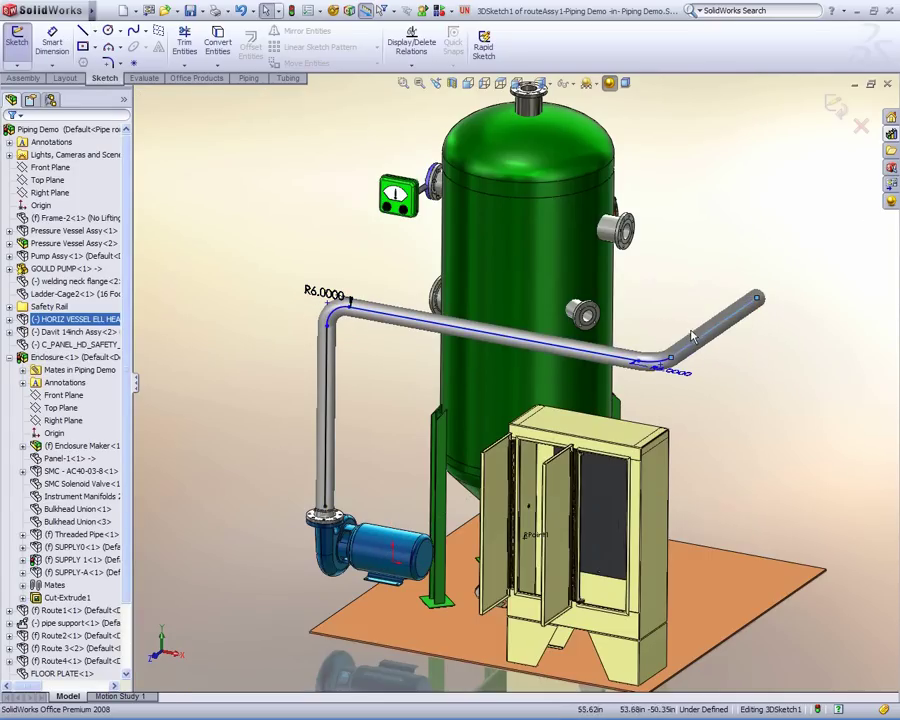
# - Move the route's free end to about X 73.8, Y 81.29, Z -28.91 in, nearer the vessel's upper side nozzle
pyautogui.moveTo(754, 300); pyautogui.dragTo(718, 264)
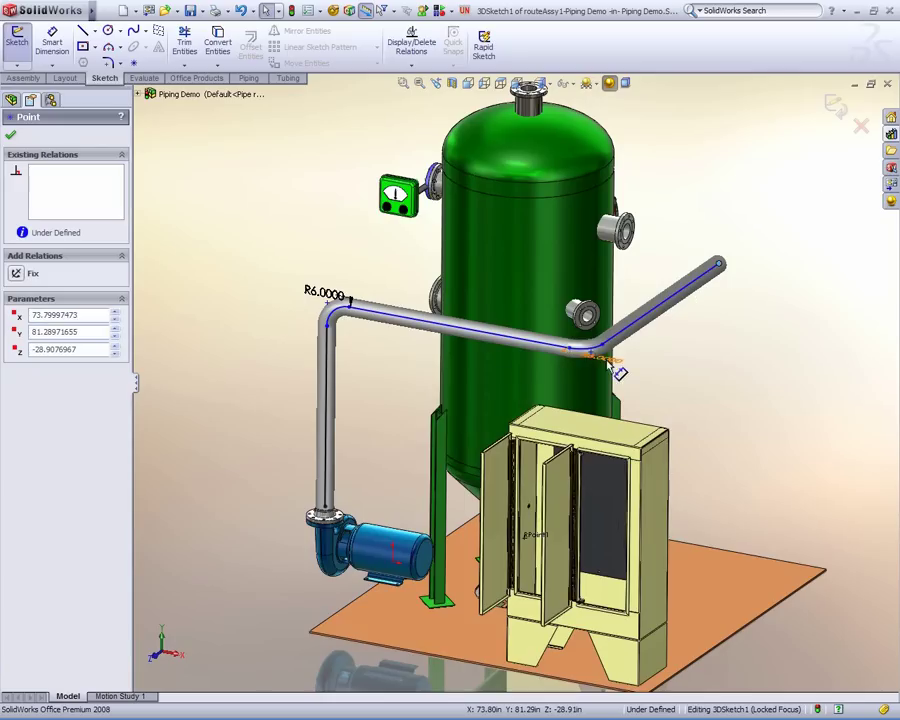
pyautogui.moveTo(651, 363); pyautogui.dragTo(653, 380, button='middle')
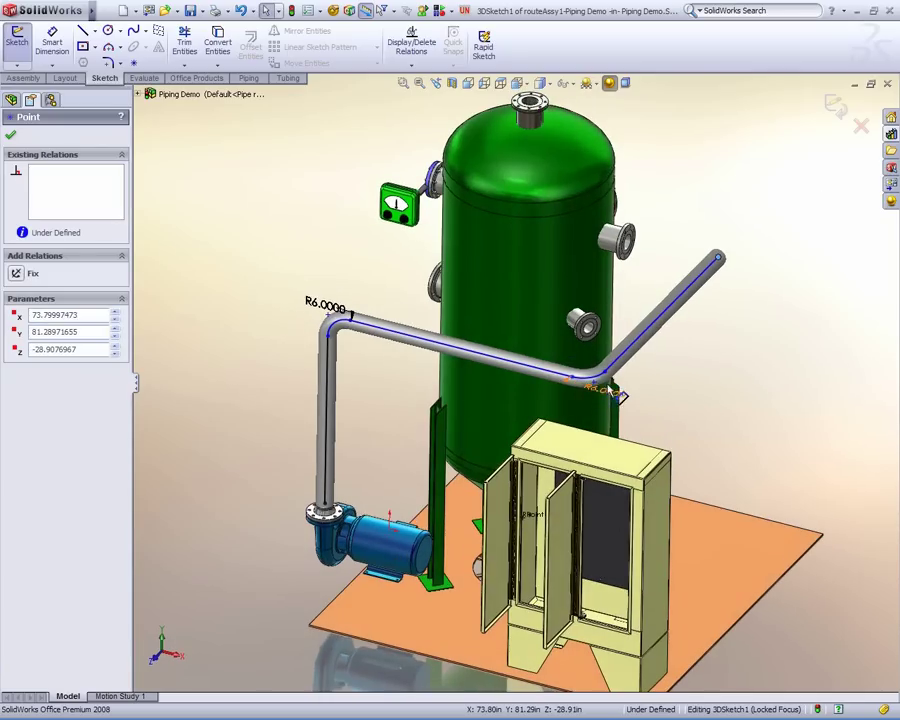
pyautogui.click(792, 294)
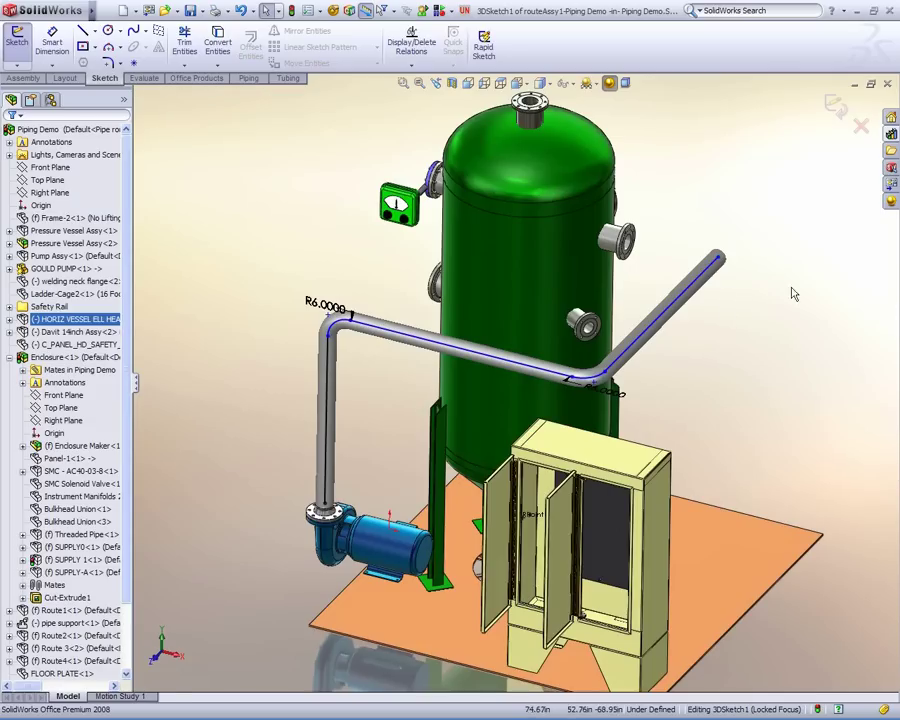
# - Add a WNeck Flange 150-NPS4 to the vessel's upper side nozzle and join the route's free end to its pipe stub
pyautogui.click(890, 134)
pyautogui.moveTo(778, 347); pyautogui.dragTo(652, 328)
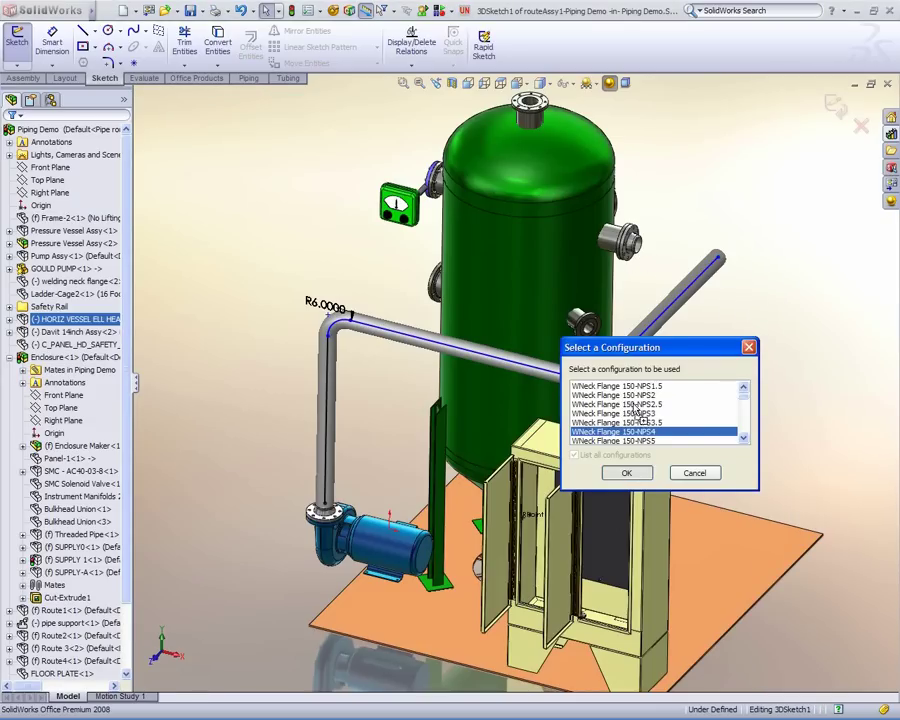
pyautogui.press('Escape')
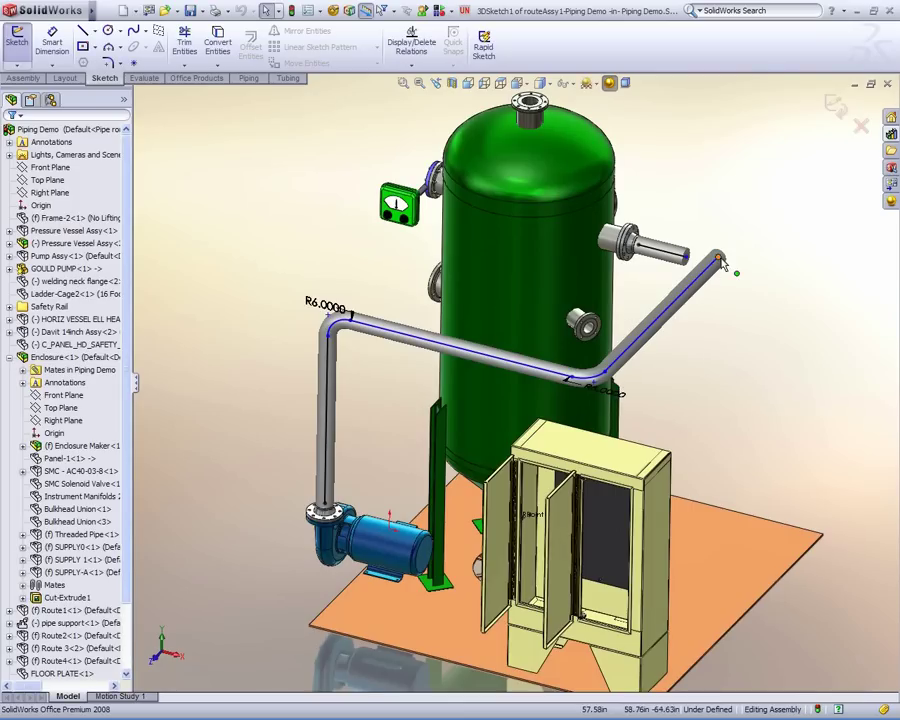
pyautogui.moveTo(718, 258); pyautogui.dragTo(686, 256)
pyautogui.click(695, 308)
# - Dimension the straight segment at the upper nozzle flange to a near-zero length so the elbow sits directly against the flange
pyautogui.scroll(-1, 697, 310)
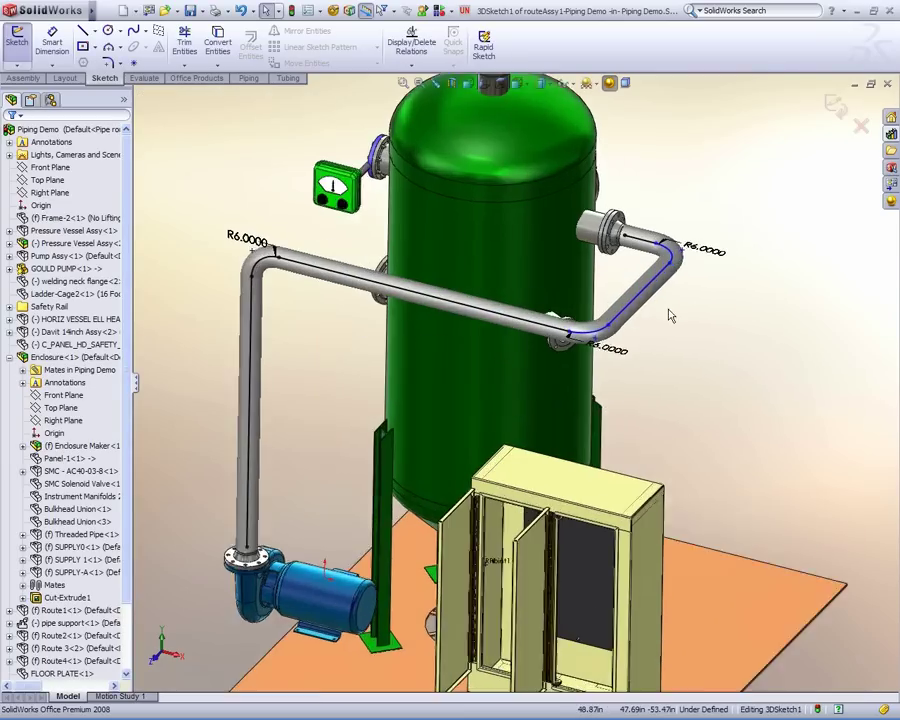
pyautogui.scroll(-2, 660, 310)
pyautogui.click(657, 305)
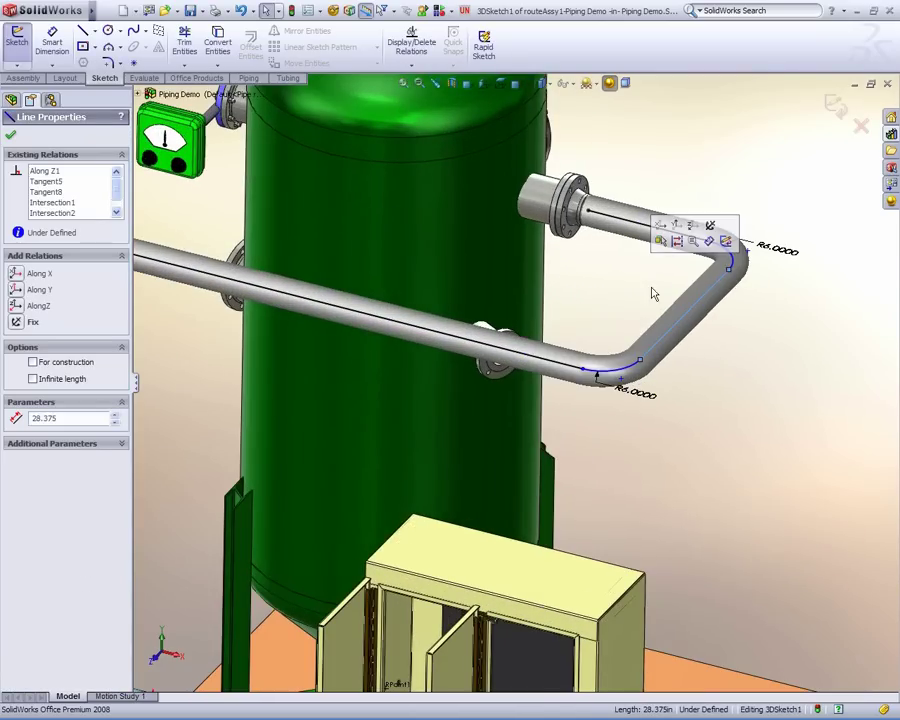
pyautogui.click(653, 293)
pyautogui.rightClick(637, 229)
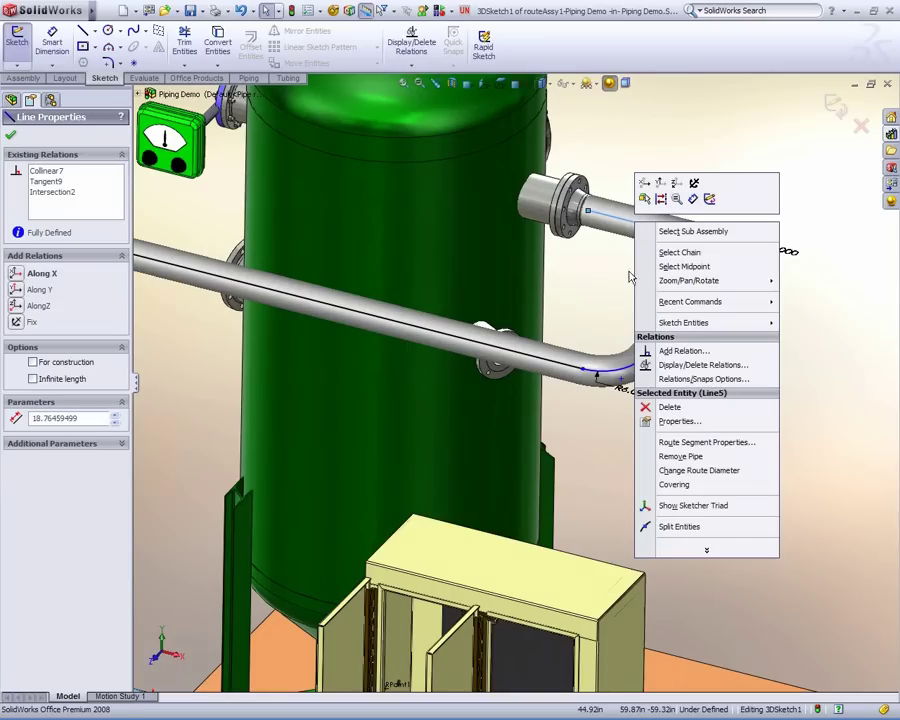
pyautogui.click(680, 457)
pyautogui.press('Escape')
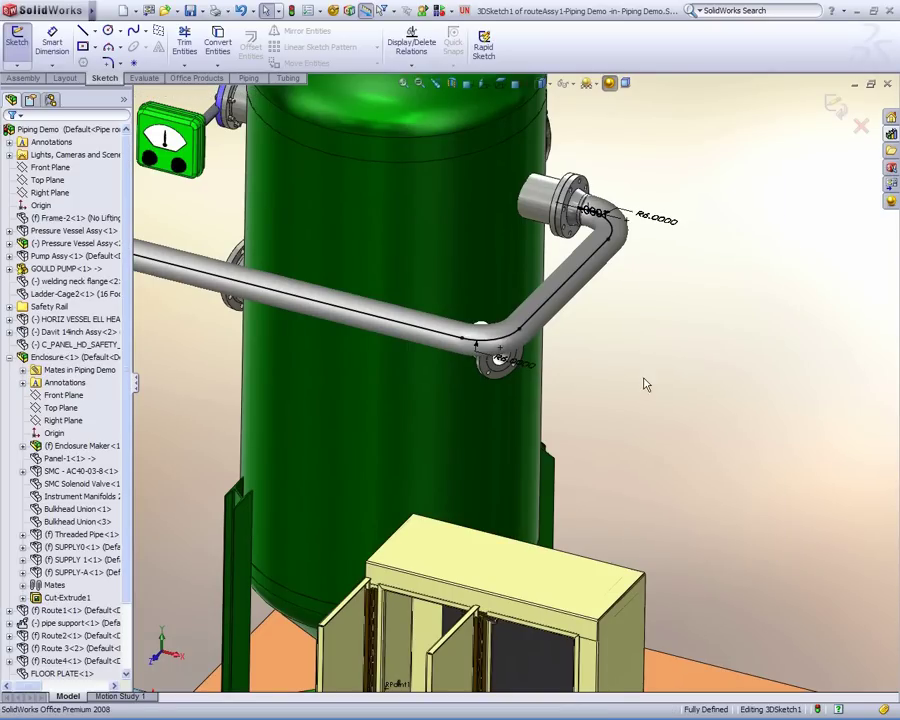
# - Finish the 3D route sketch to generate the pipes and elbows between the pump and the vessel
pyautogui.scroll(3, 520, 390)
pyautogui.moveTo(430, 375); pyautogui.dragTo(512, 374, button='middle')
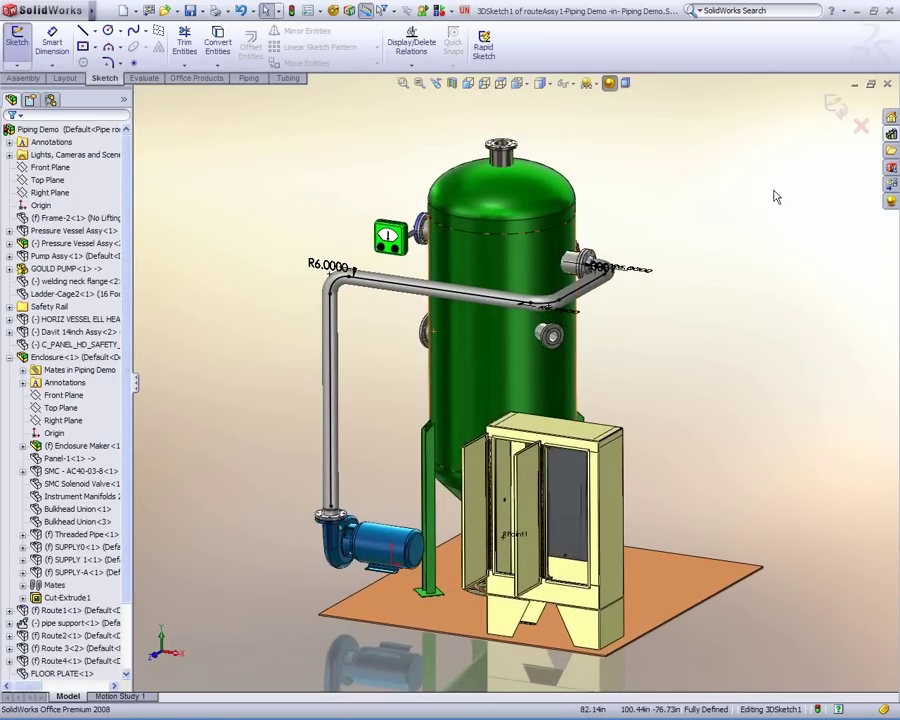
pyautogui.click(832, 110)
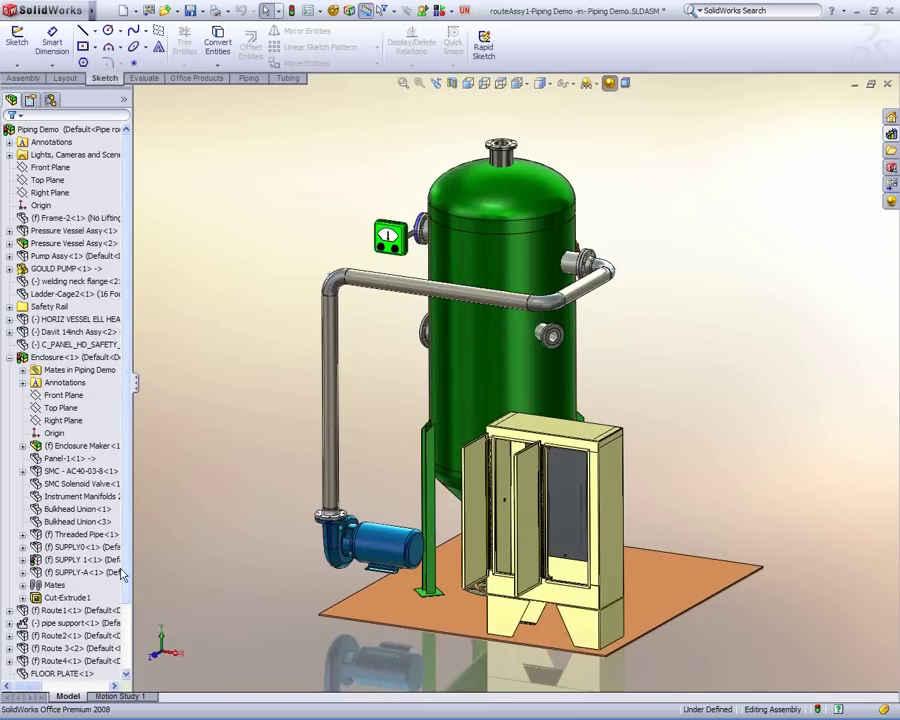
# - Examine the flanges, elbows and pipes listed under the new route subassembly in the feature tree
pyautogui.scroll(-2, 128, 573)
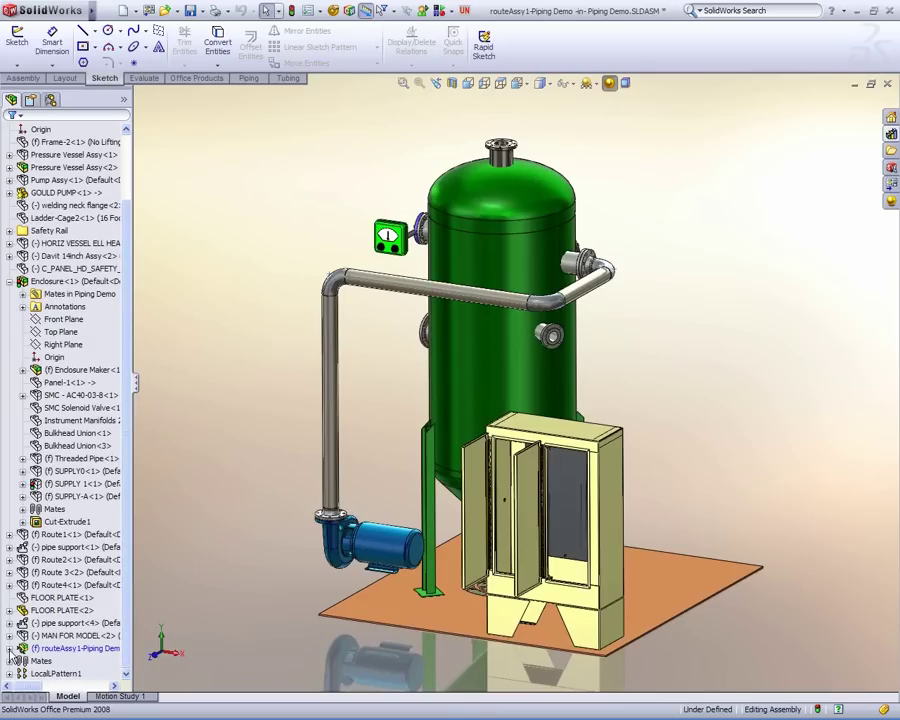
pyautogui.click(9, 648)
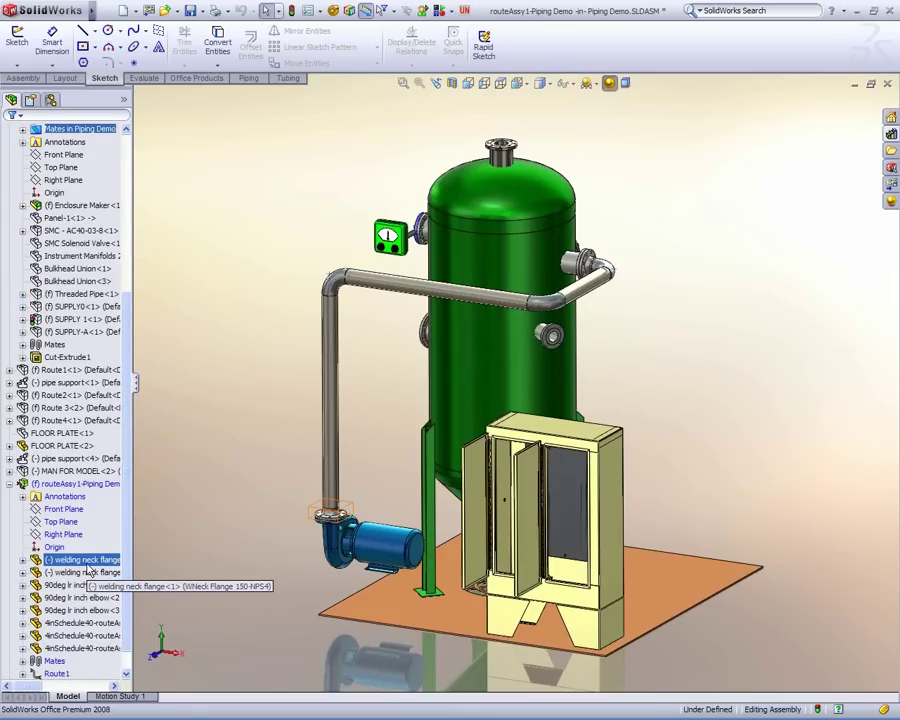
pyautogui.click(70, 597)
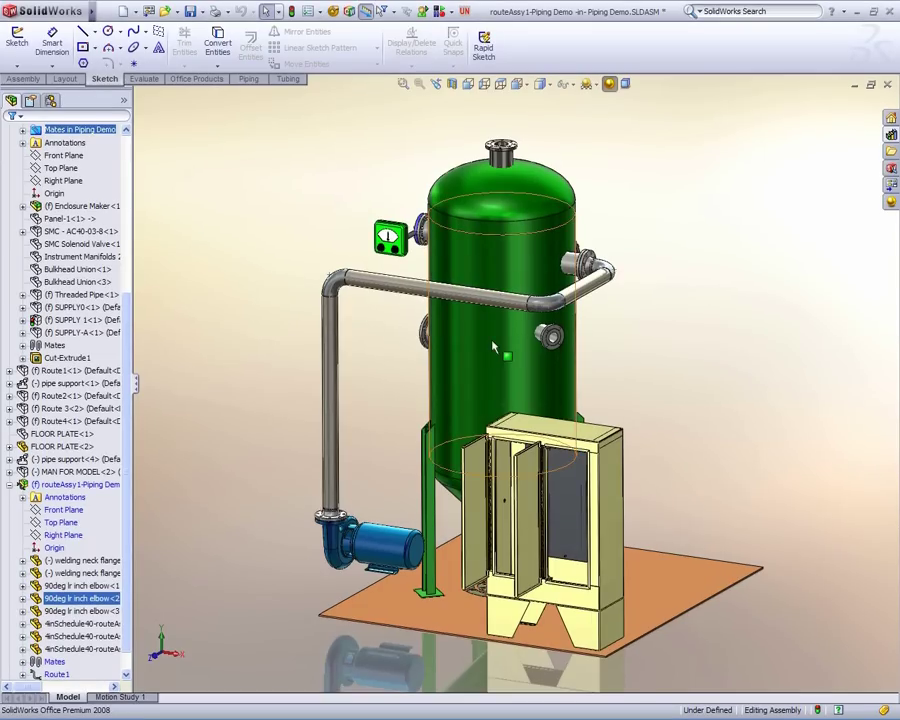
# - Reopen the route's 3D sketch for editing from the horizontal pipe's centerline
pyautogui.scroll(-6, 492, 347)
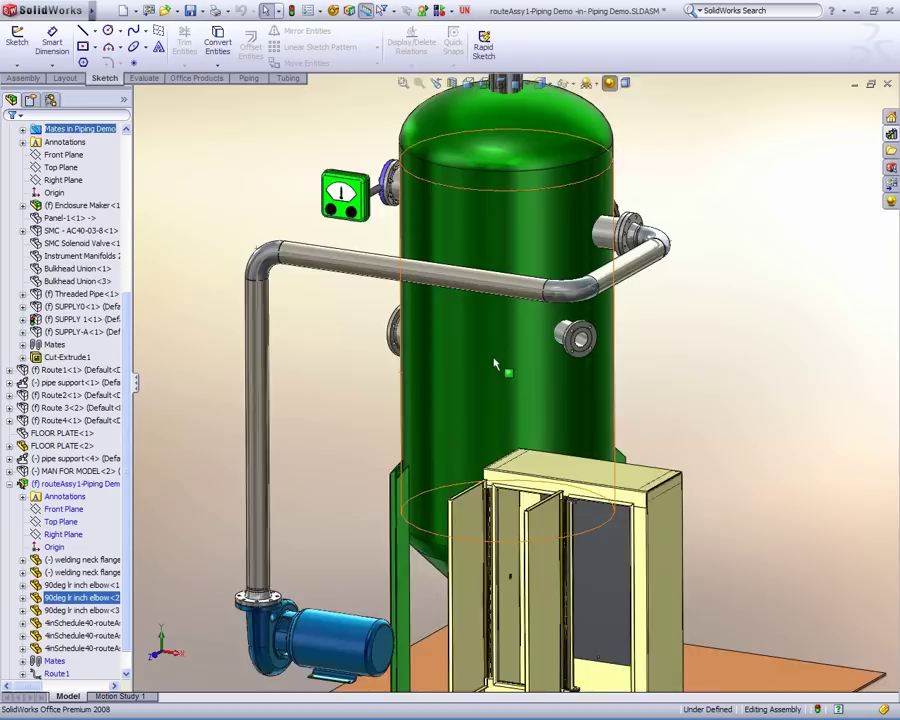
pyautogui.rightClick(473, 358)
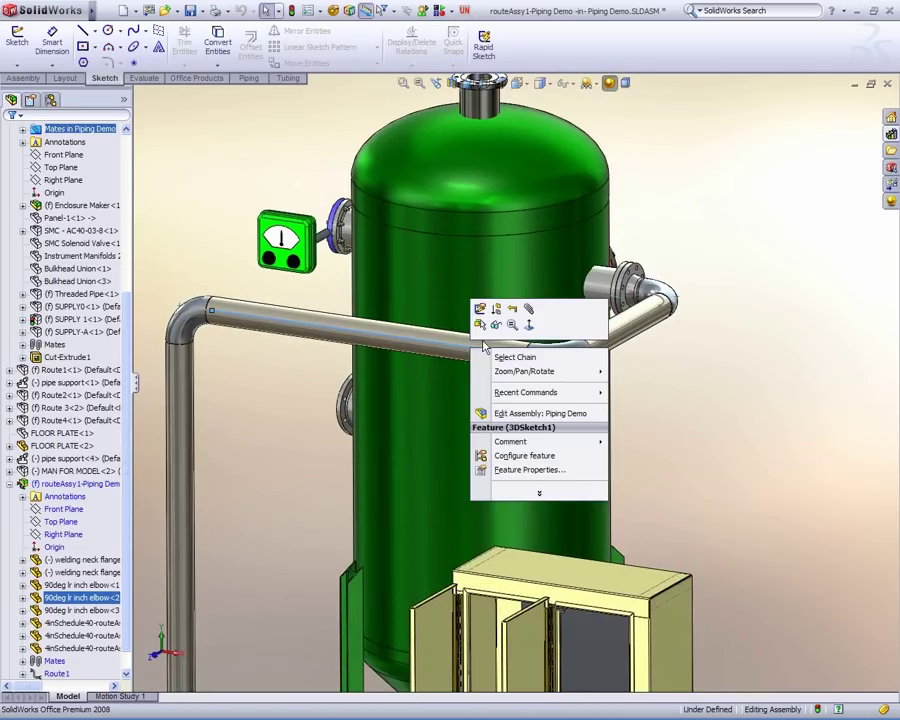
pyautogui.click(480, 308)
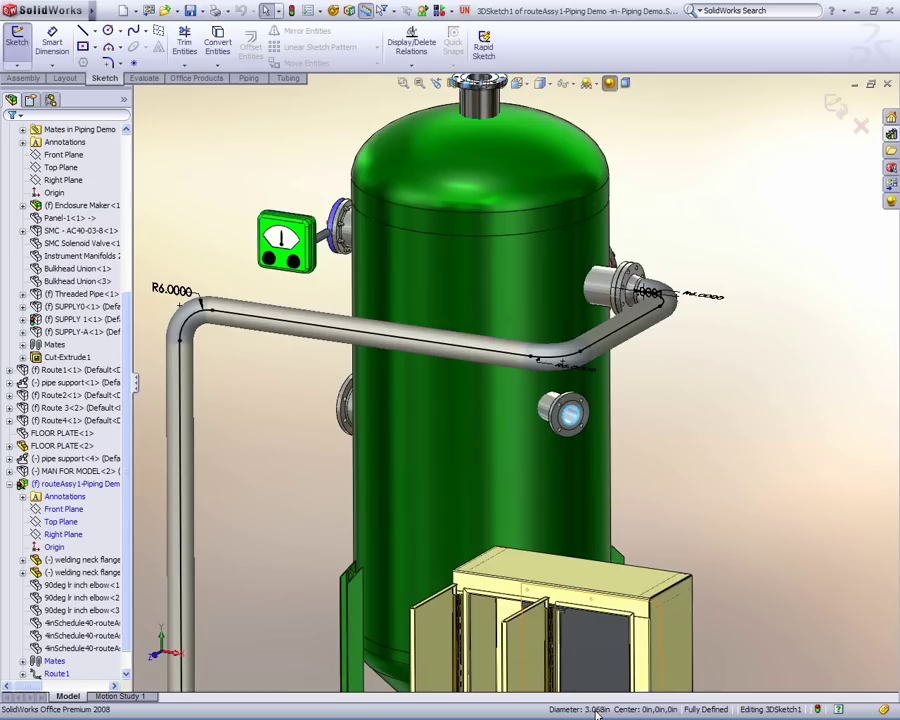
# - Add a welding neck flange with configuration WNeck Flange 150-NPS3 to the vessel's lower front nozzle
pyautogui.click(890, 137)
pyautogui.moveTo(779, 330); pyautogui.dragTo(584, 415)
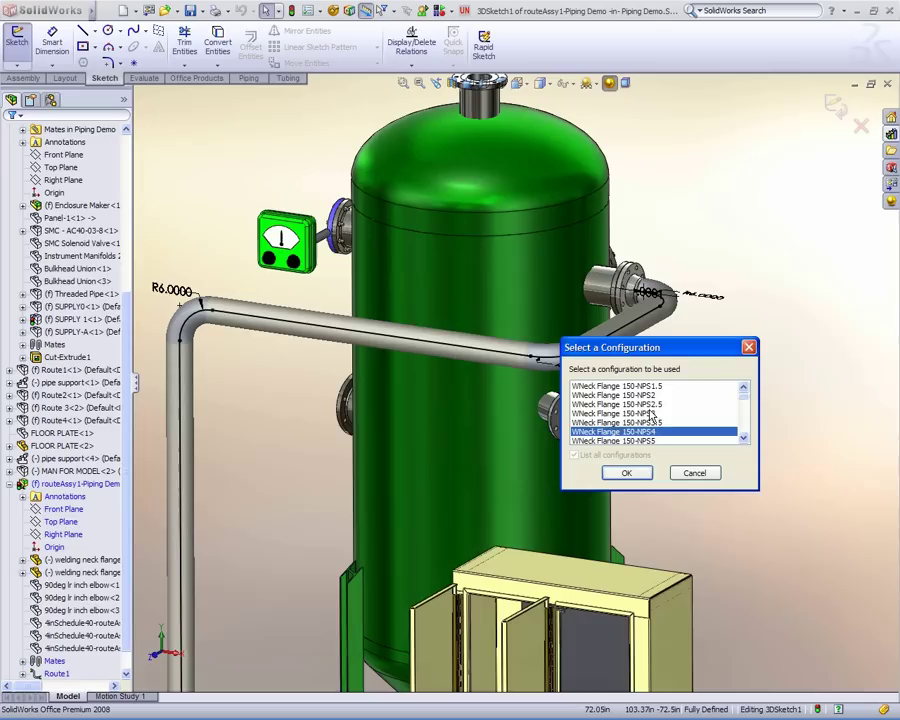
pyautogui.click(648, 414)
pyautogui.click(633, 474)
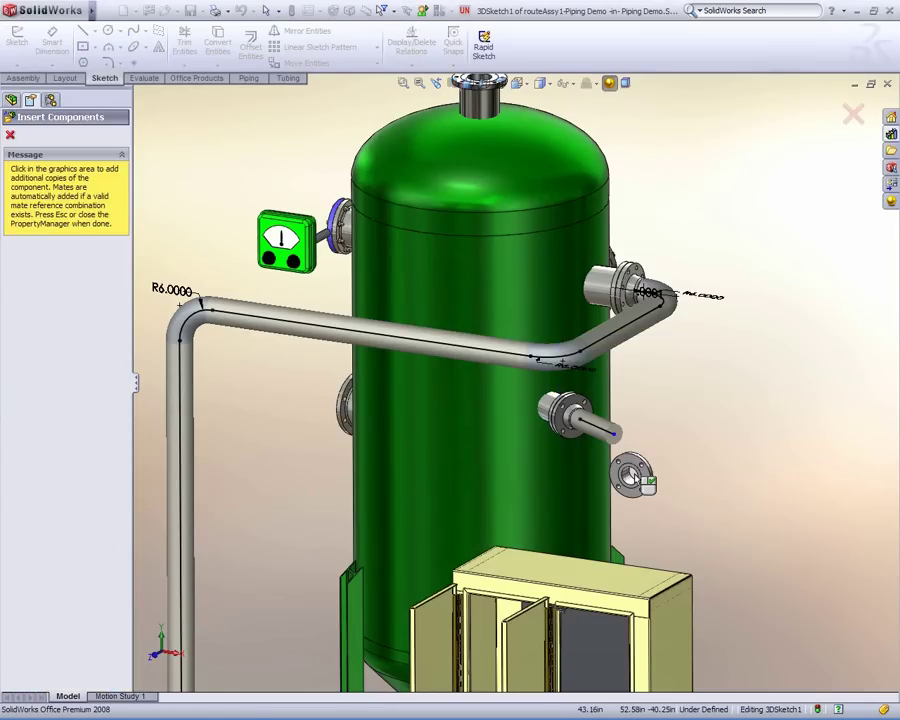
pyautogui.press('Escape')
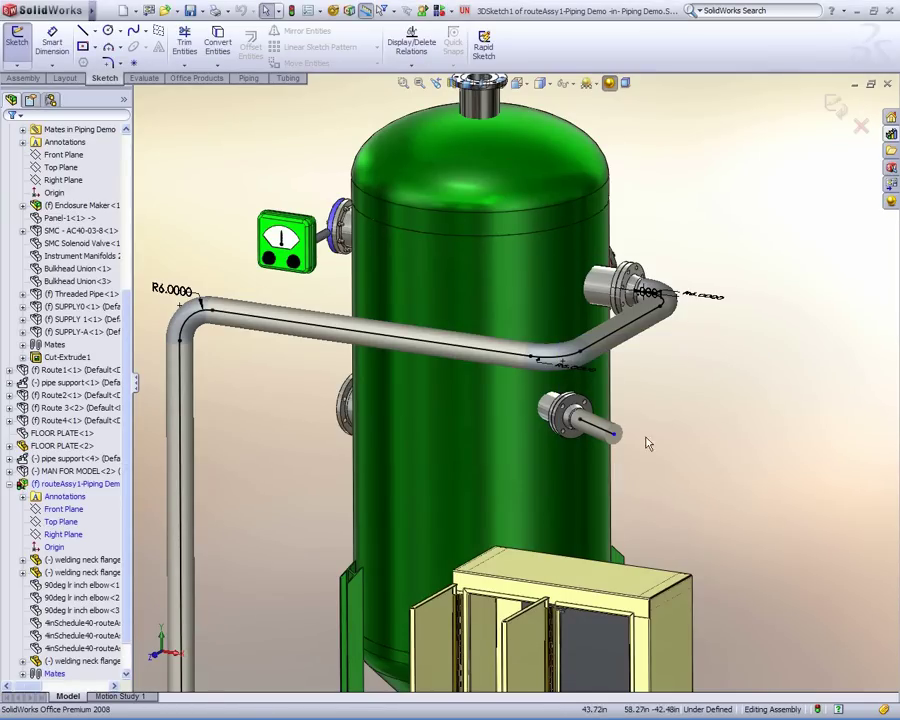
# - Split the centerline of the vertical pipe at a point above the pump
pyautogui.keyDown('ctrl'); pyautogui.moveTo(668, 440); pyautogui.dragTo(708, 384, button='middle'); pyautogui.keyUp('ctrl')
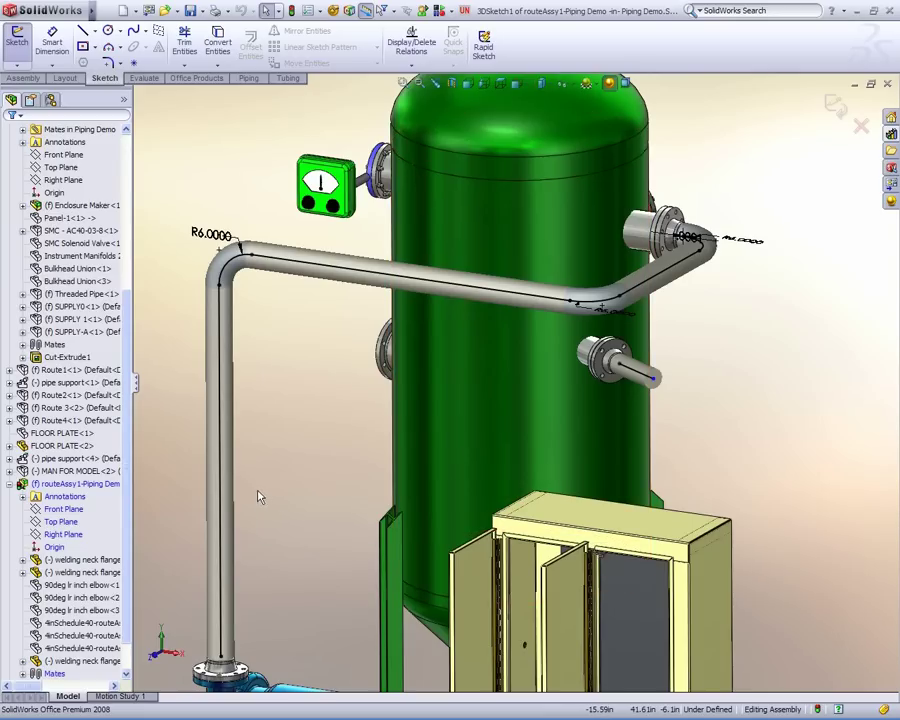
pyautogui.press('s')
pyautogui.click(333, 528)
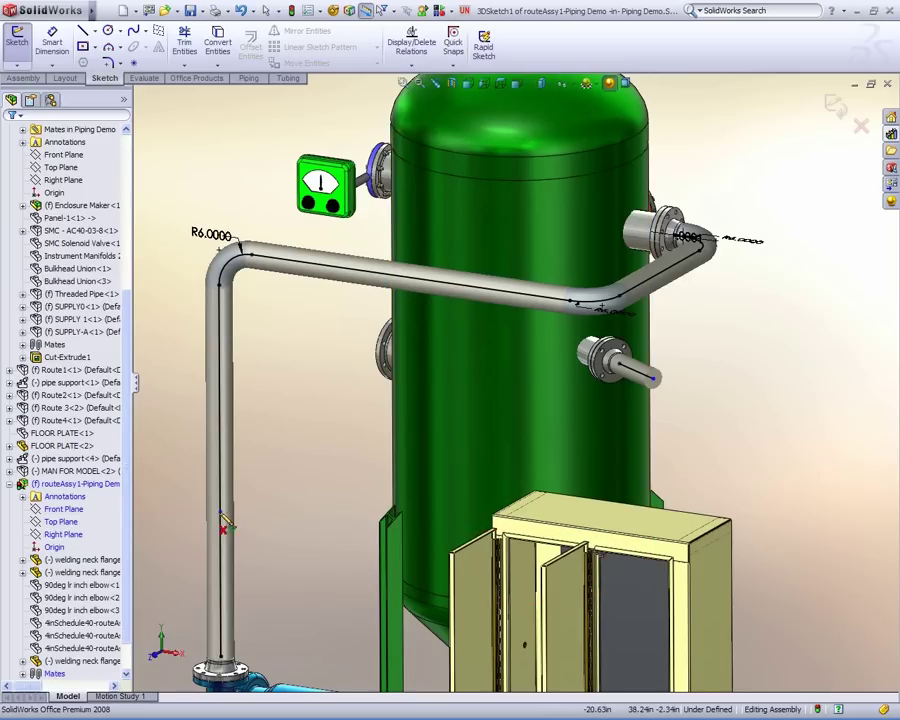
# - Auto-route between the lower nozzle's pipe stub and the vertical pipe's split point, accepting the conflicting segment properties
pyautogui.press('s')
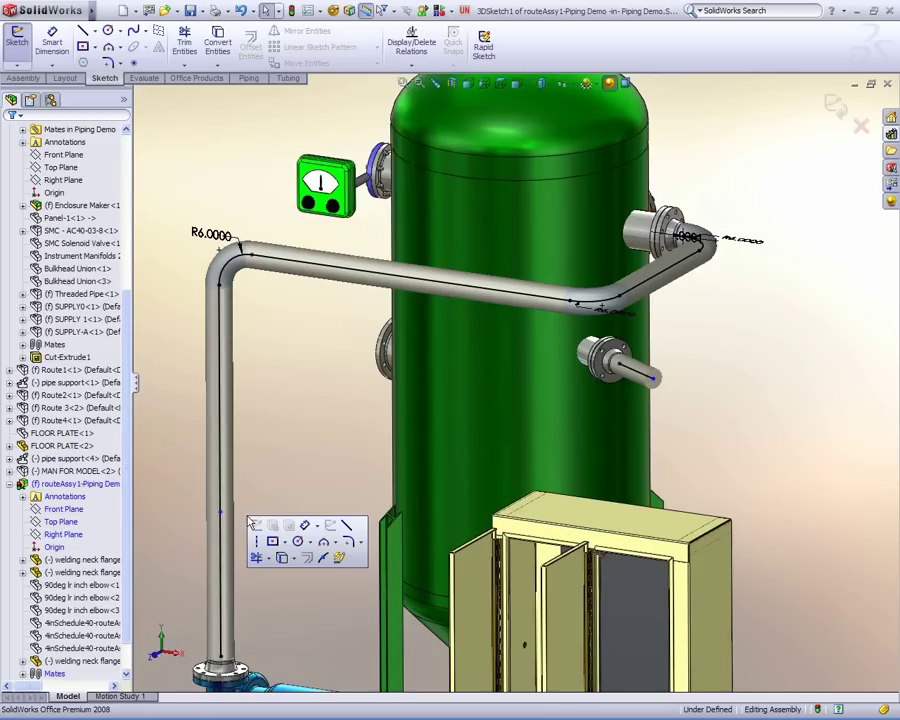
pyautogui.click(340, 559)
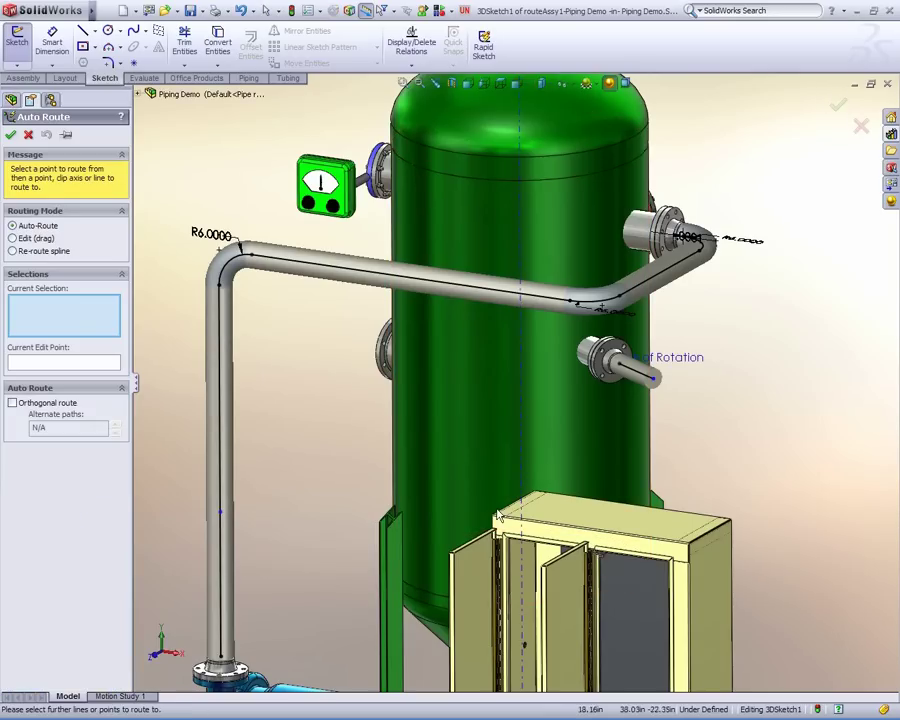
pyautogui.click(292, 514)
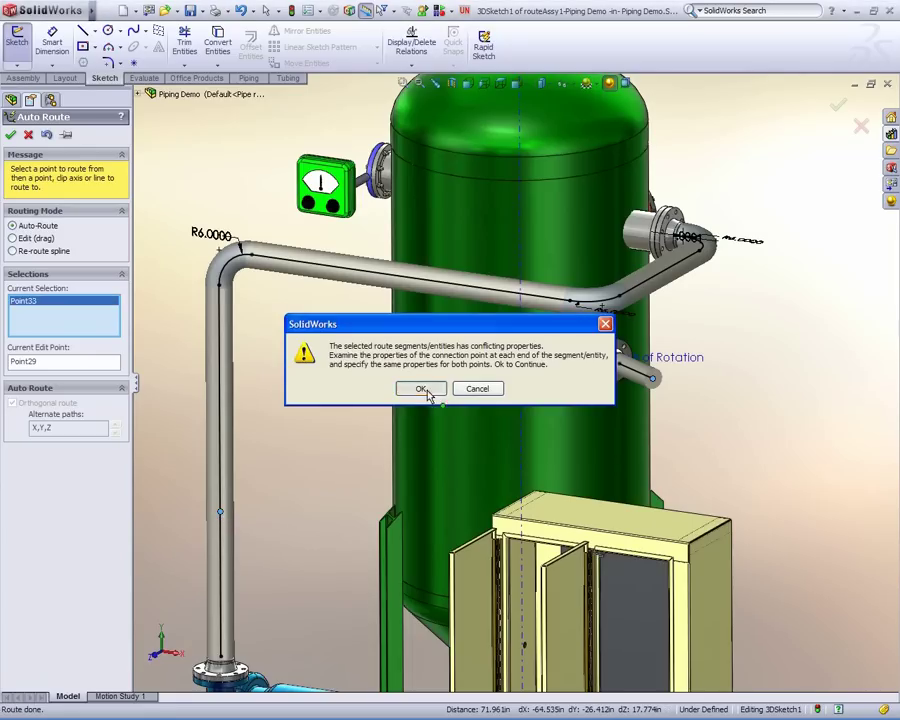
pyautogui.click(427, 391)
# - Choose the Y,X,Z alternate path for the branch route and accept the auto route
pyautogui.moveTo(403, 457); pyautogui.dragTo(452, 481, button='middle')
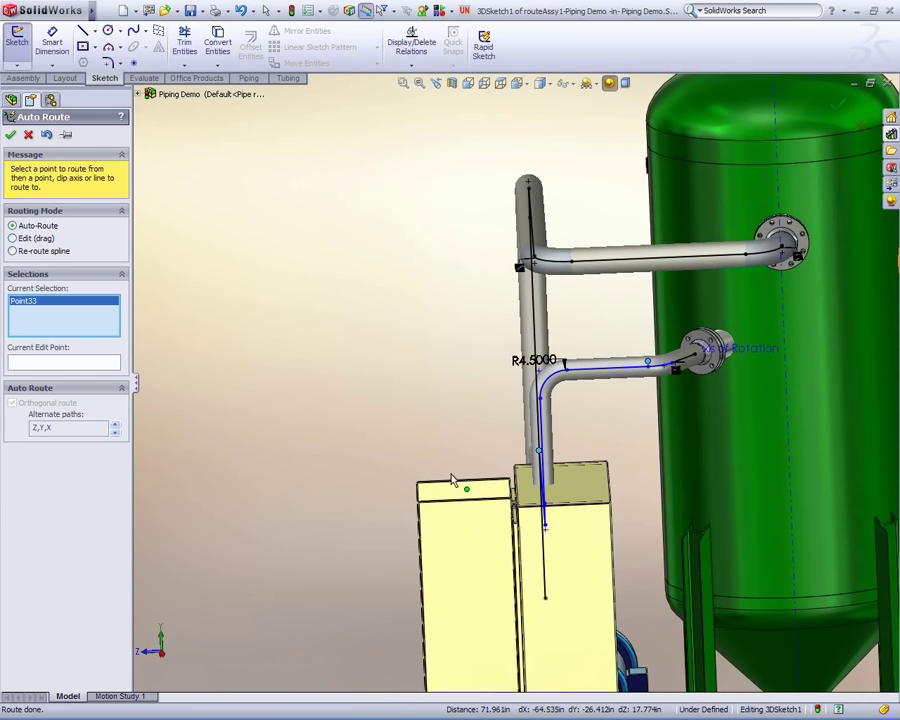
pyautogui.click(115, 428)
pyautogui.moveTo(440, 498); pyautogui.dragTo(452, 518, button='middle')
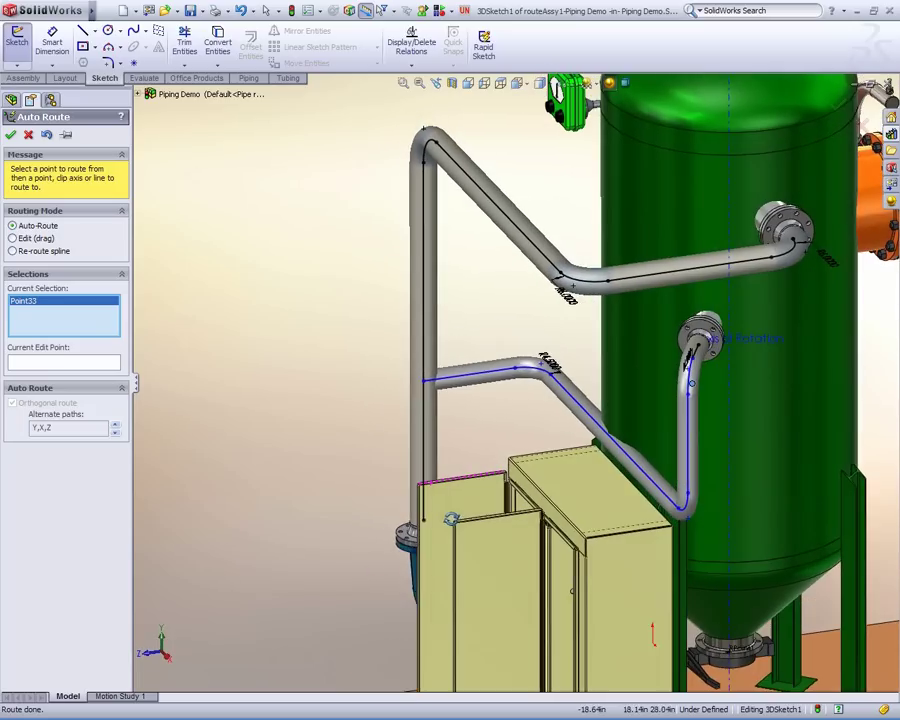
pyautogui.click(10, 136)
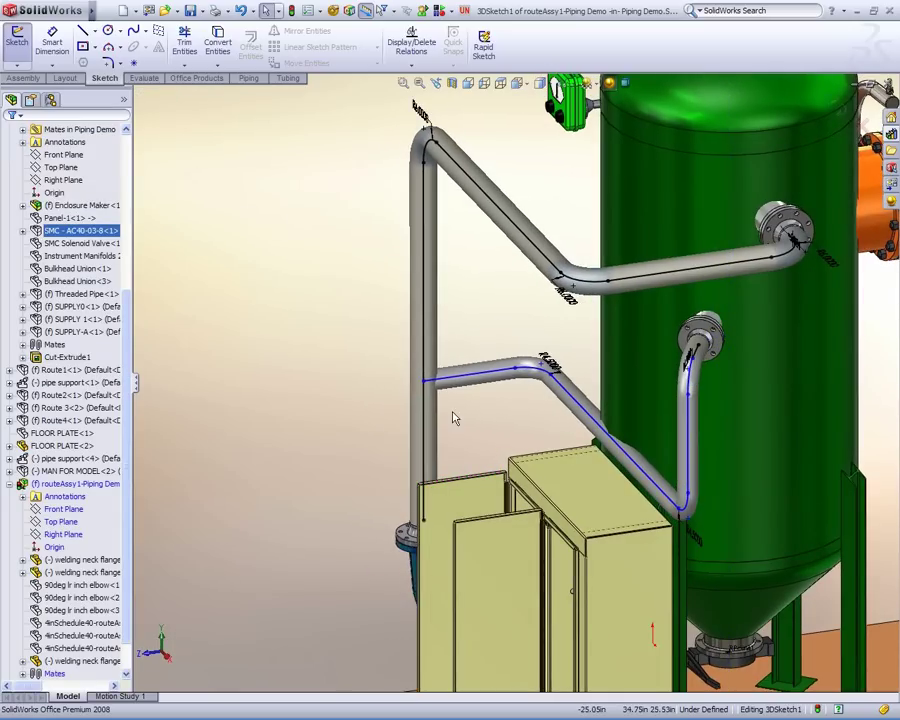
# - Move the branch's vertical leg near the lower nozzle outward, away from the vessel
pyautogui.moveTo(400, 370); pyautogui.dragTo(370, 319, button='middle')
pyautogui.moveTo(568, 465); pyautogui.dragTo(492, 432, button='middle')
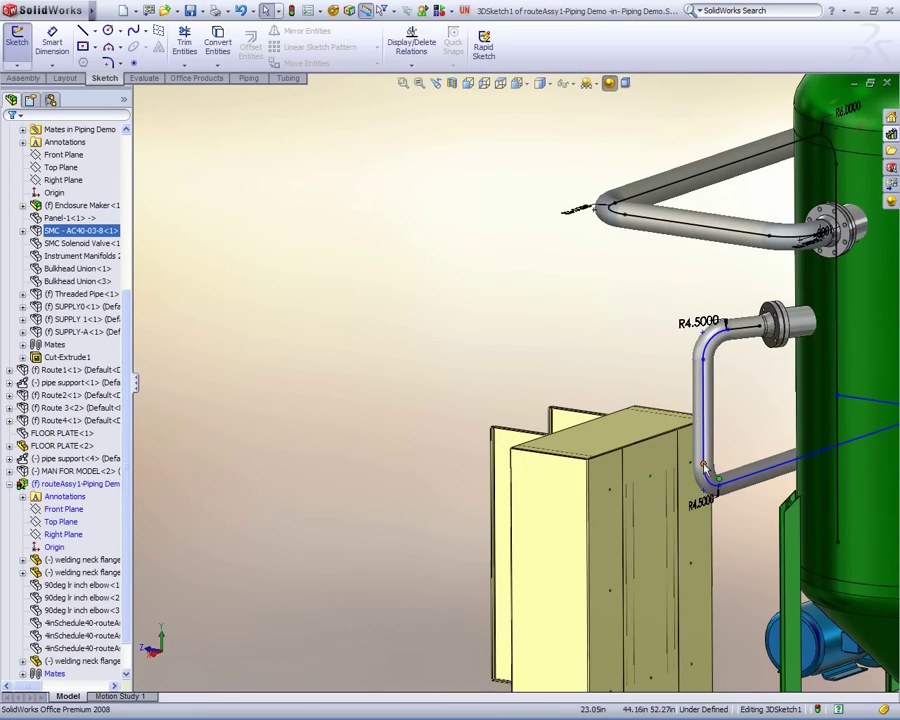
pyautogui.moveTo(704, 463); pyautogui.dragTo(665, 462)
pyautogui.moveTo(633, 469); pyautogui.dragTo(660, 469, button='middle')
# - Dimension the branch's vertical leg 5 in from the back of the electrical enclosure
pyautogui.press('s')
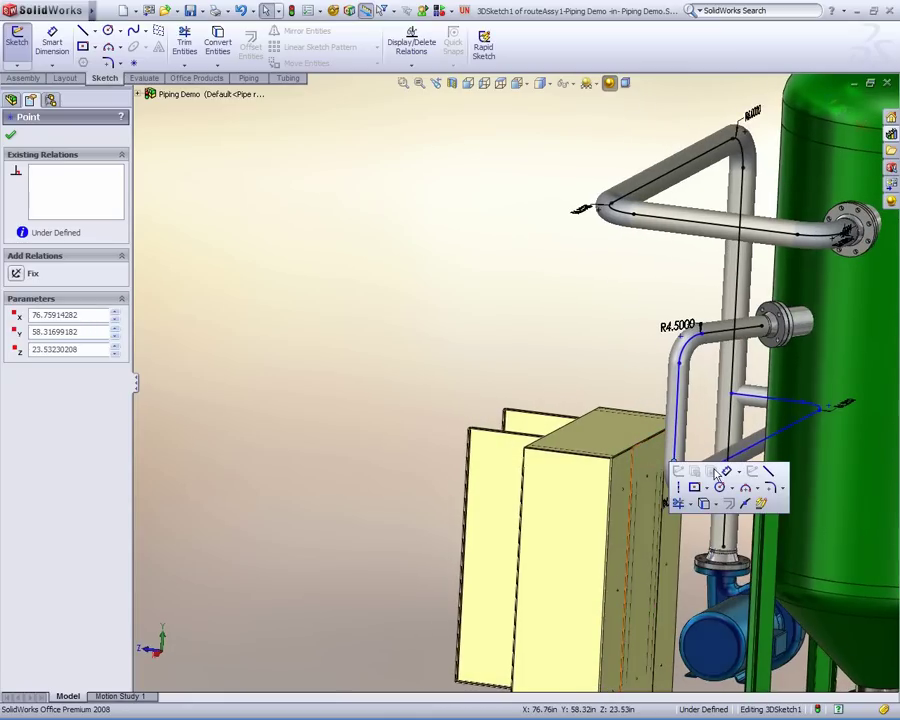
pyautogui.click(728, 471)
pyautogui.click(676, 449)
pyautogui.click(650, 458)
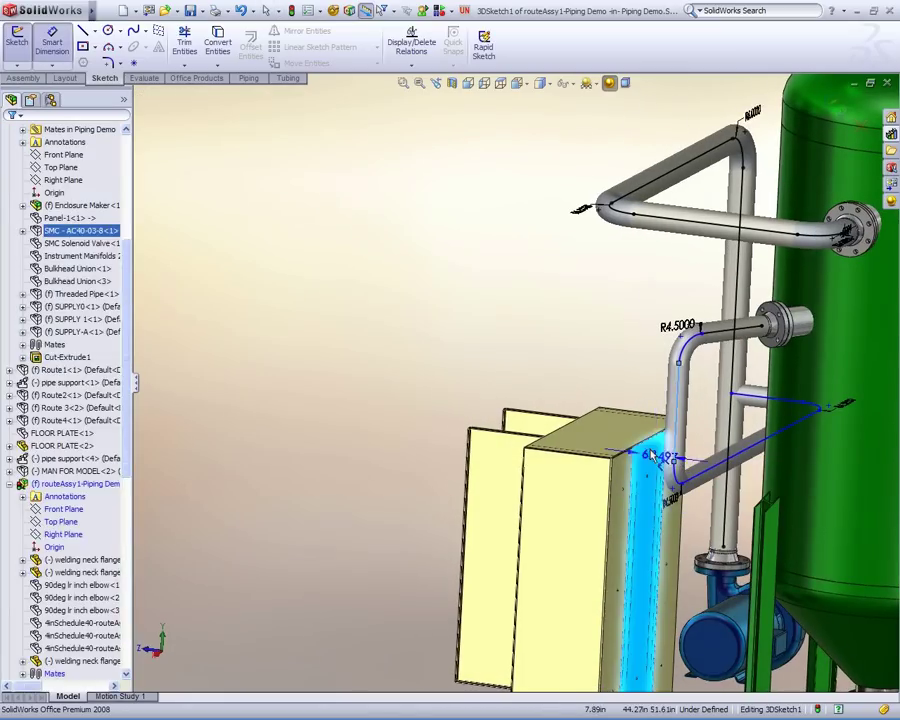
pyautogui.click(645, 397)
pyautogui.write('5')
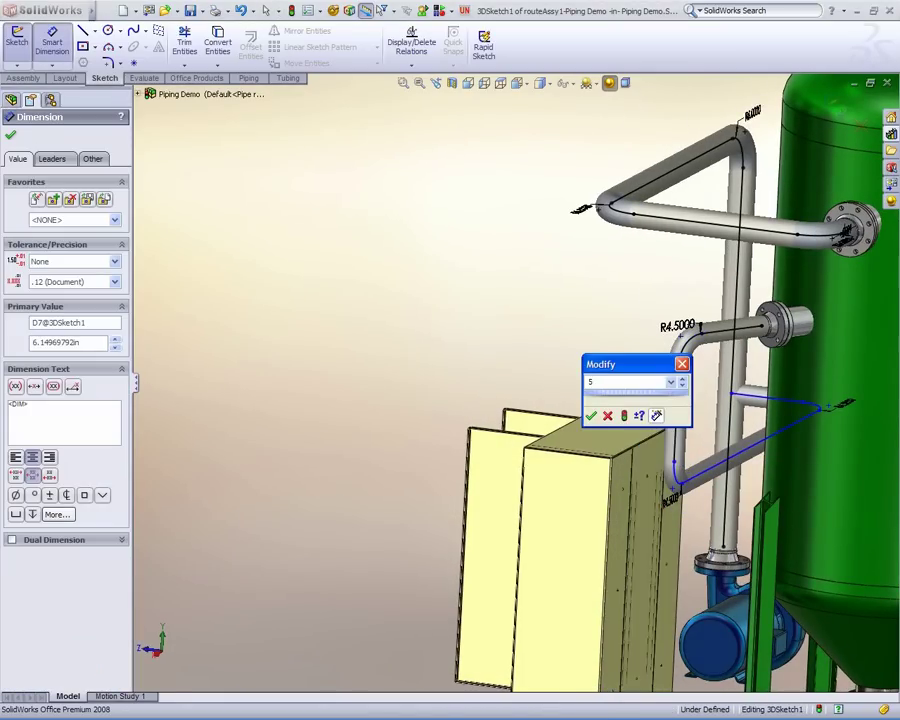
pyautogui.press('Return')
pyautogui.press('Escape')
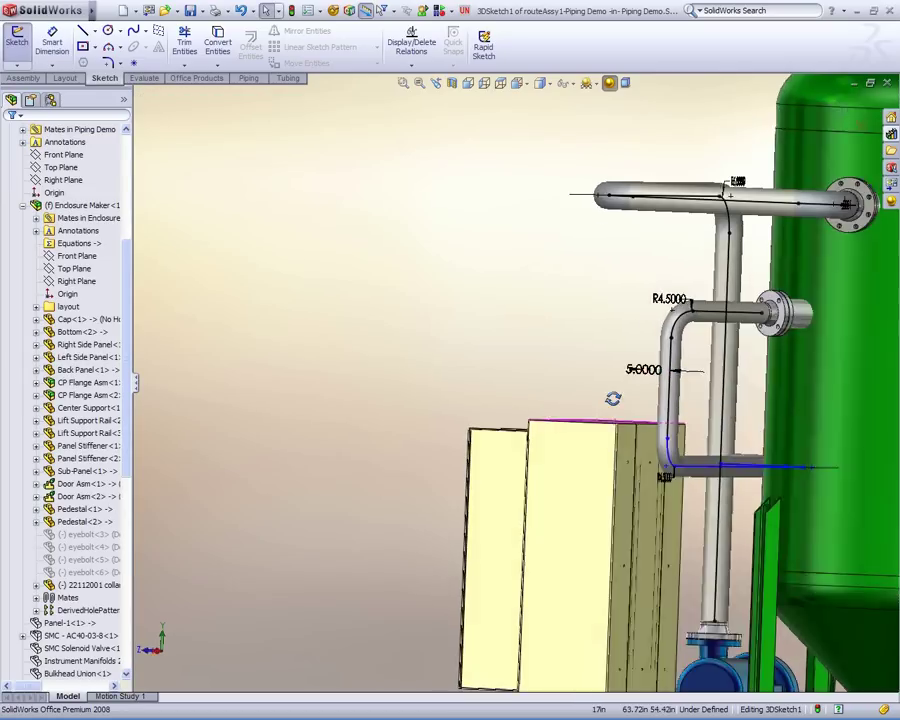
# - Lower the branch's takeoff segment slightly along the vertical pipe
pyautogui.moveTo(641, 398); pyautogui.dragTo(697, 424, button='middle')
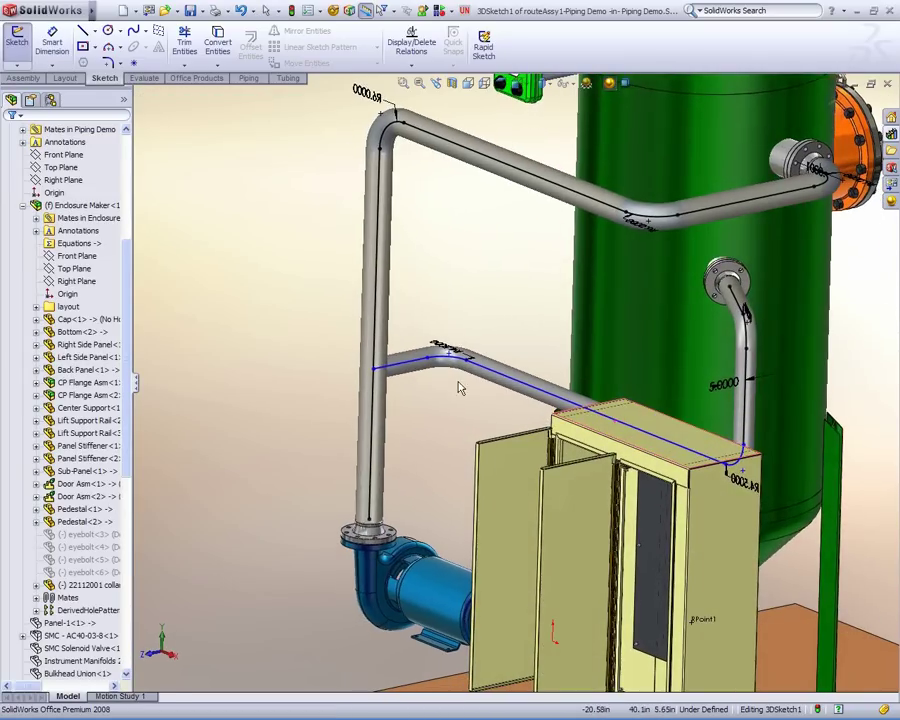
pyautogui.moveTo(405, 372)
pyautogui.mouseDown()
pyautogui.moveTo(402, 402)
pyautogui.moveTo(408, 382)
pyautogui.mouseUp()
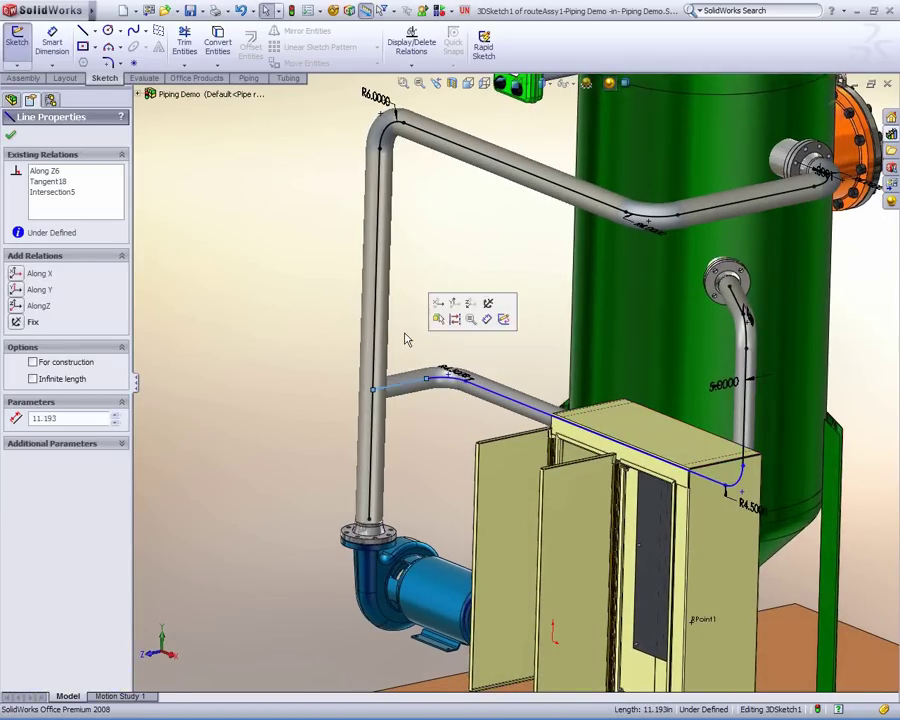
pyautogui.press('Escape')
# - Insert a reducing outlet tee with configuration RTee Inch4x4x3Sch40 where the branch meets the vertical pipe
pyautogui.moveTo(438, 422)
pyautogui.mouseDown(button='middle')
pyautogui.moveTo(388, 408)
pyautogui.moveTo(412, 400)
pyautogui.moveTo(447, 425)
pyautogui.moveTo(425, 412)
pyautogui.mouseUp(button='middle')
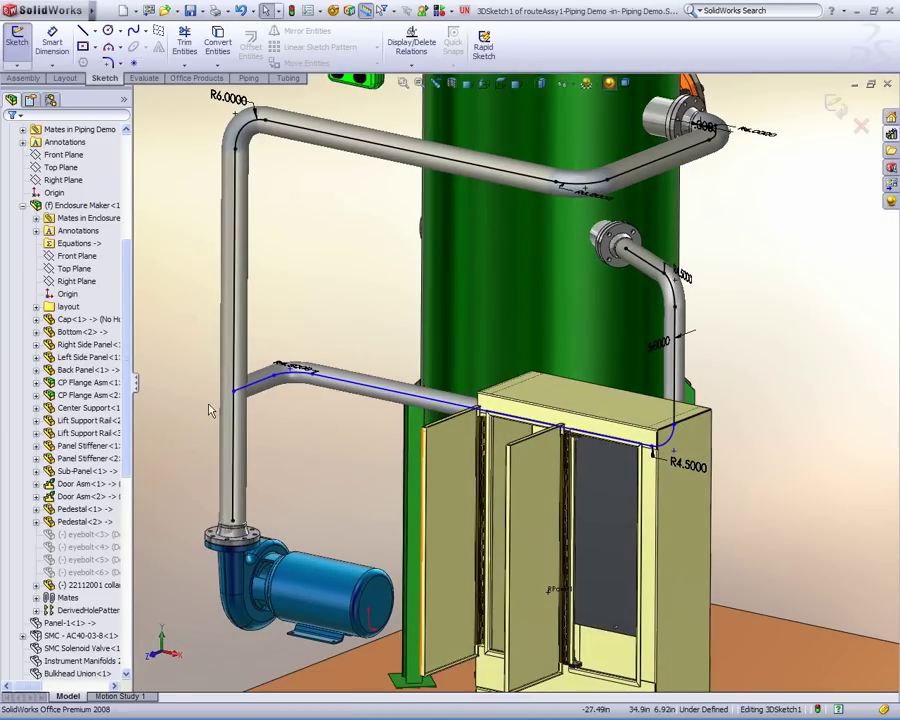
pyautogui.click(889, 139)
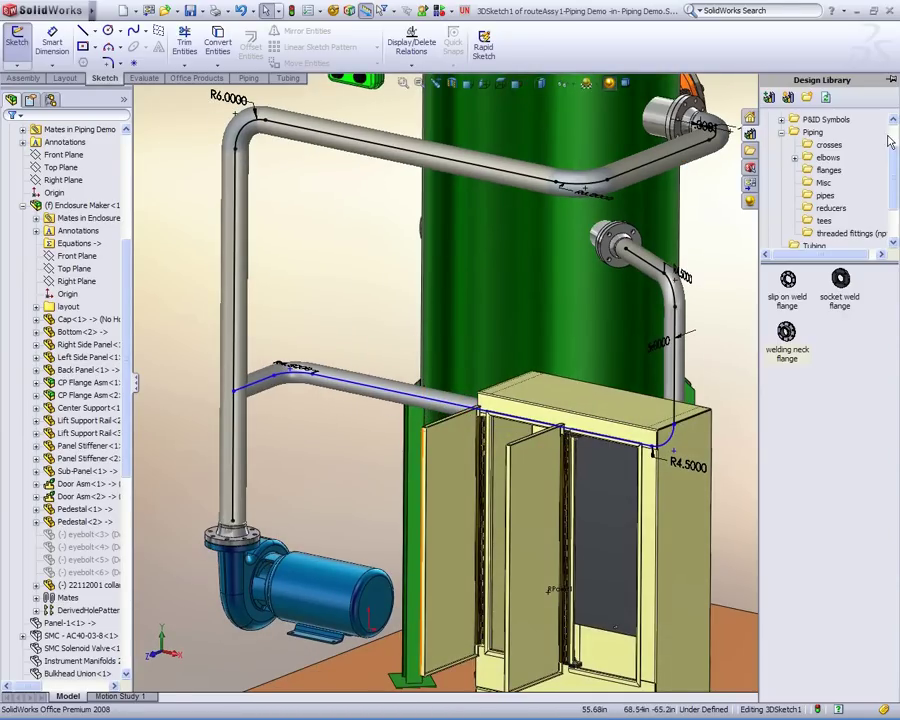
pyautogui.click(824, 220)
pyautogui.moveTo(840, 280); pyautogui.dragTo(236, 397)
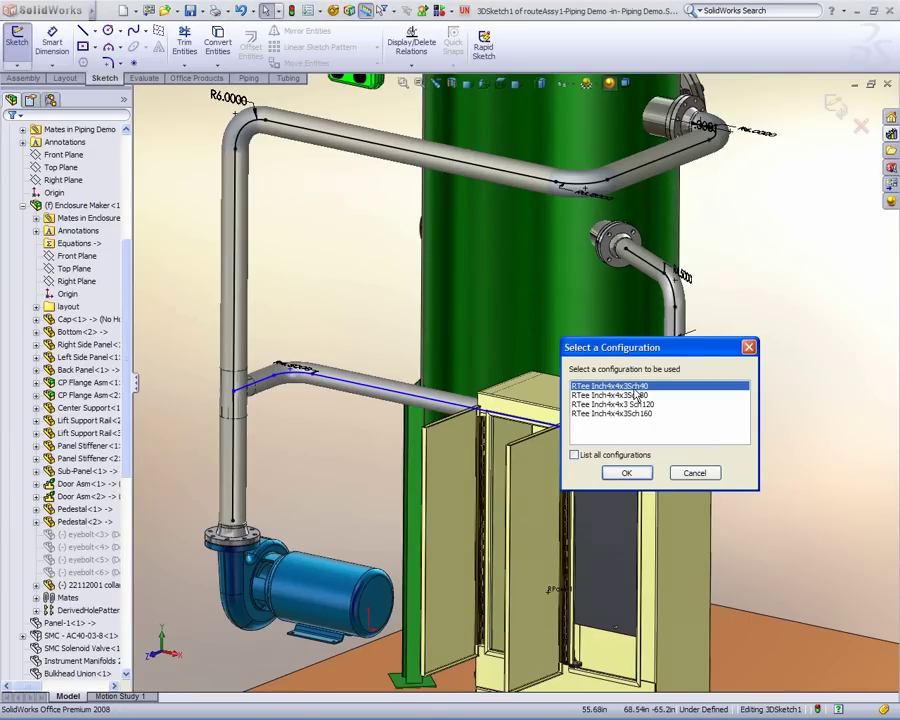
pyautogui.click(639, 476)
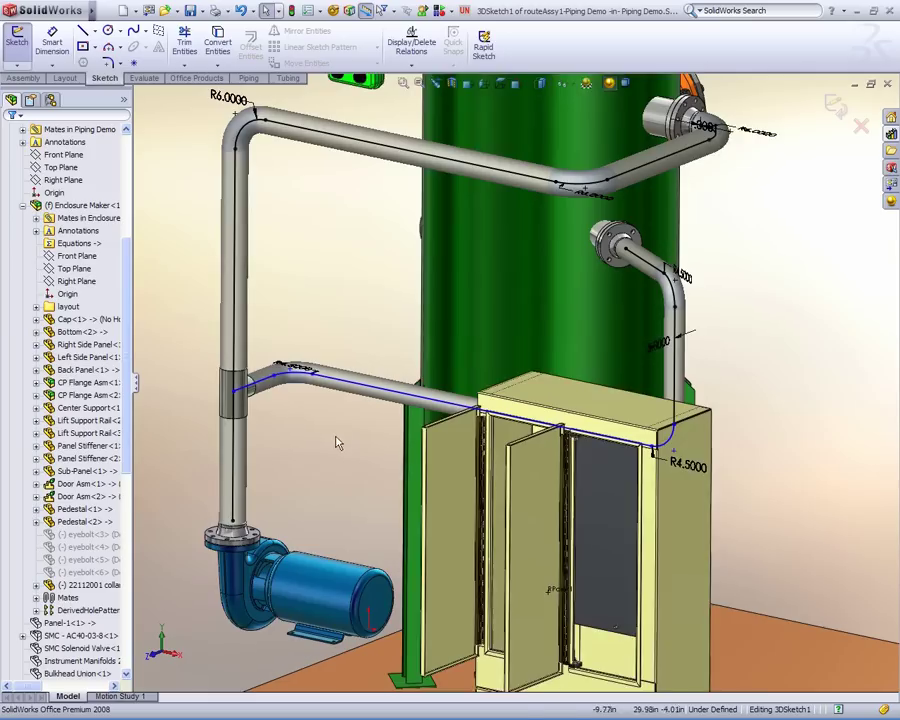
# - Split the vertical pipe's centerline above the tee and insert the library's Ball Valve with 4 in Flanges at that point
pyautogui.moveTo(337, 443); pyautogui.dragTo(390, 437, button='middle')
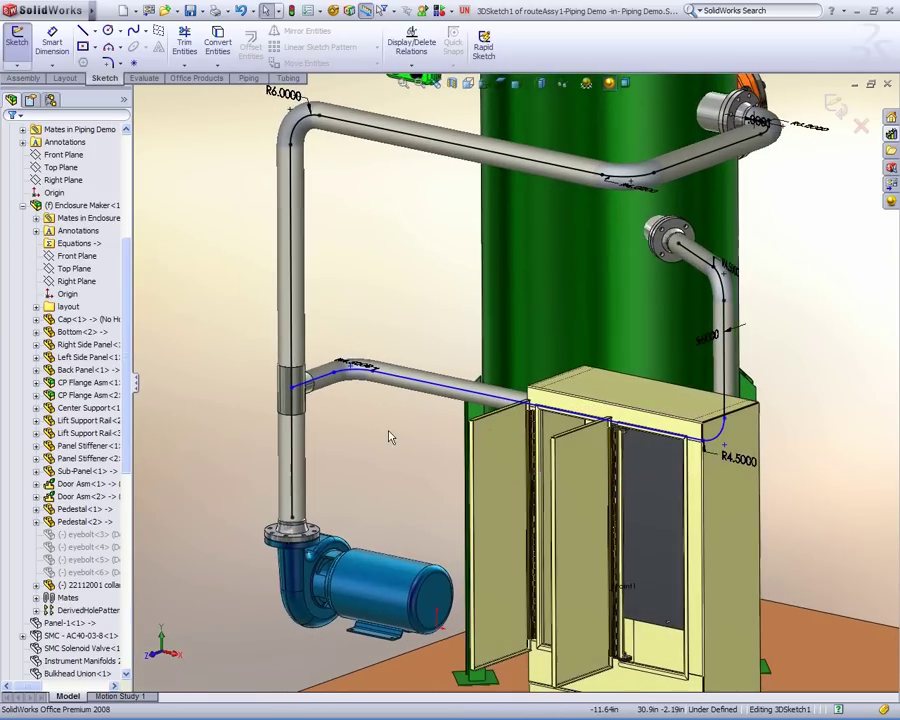
pyautogui.press('s')
pyautogui.click(468, 473)
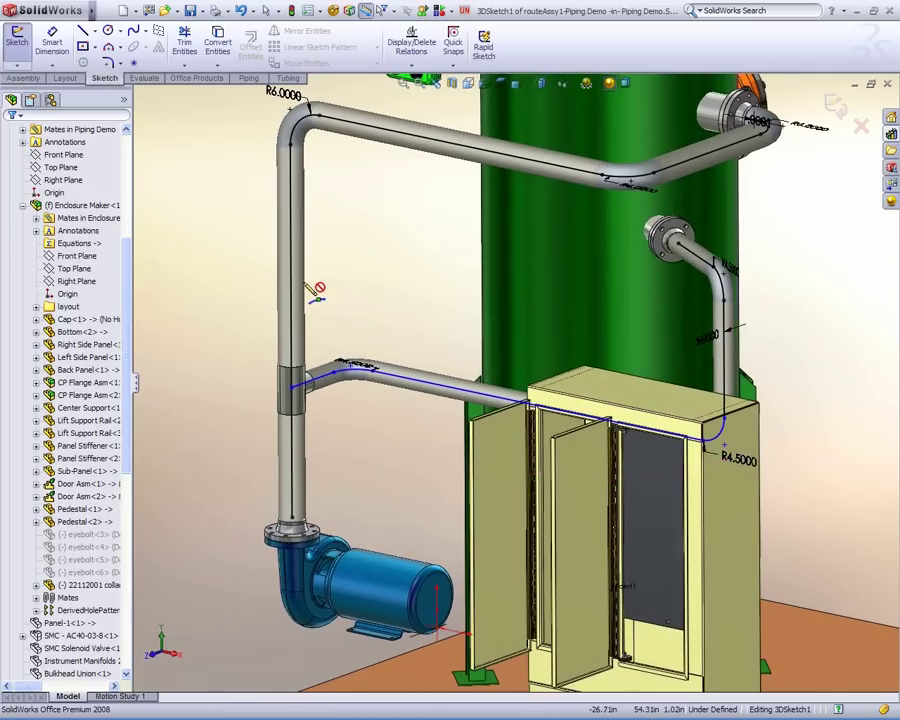
pyautogui.click(891, 134)
pyautogui.click(823, 182)
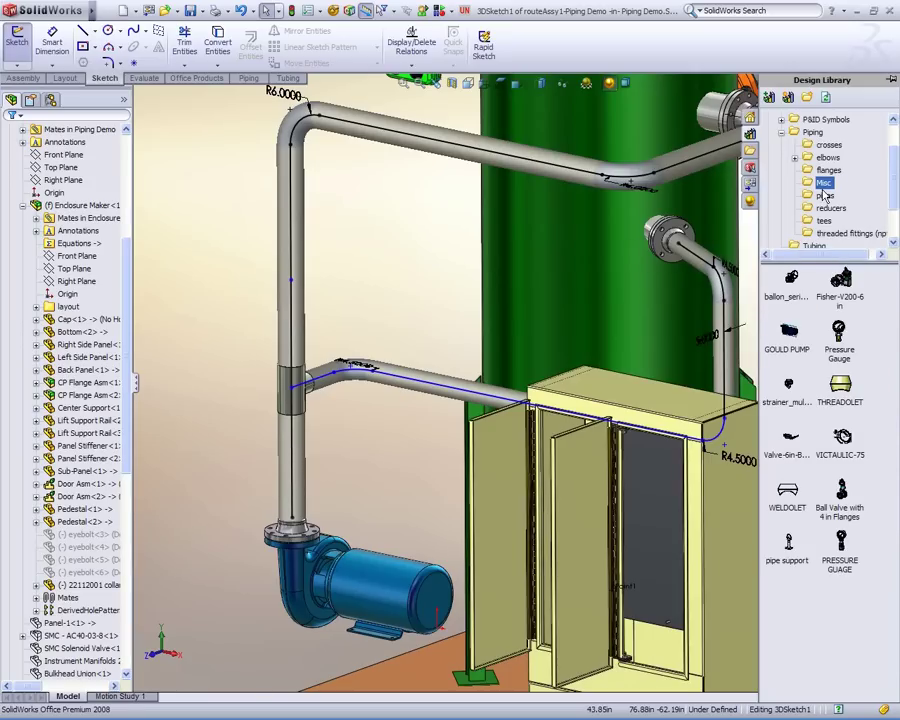
pyautogui.moveTo(840, 492); pyautogui.dragTo(294, 285)
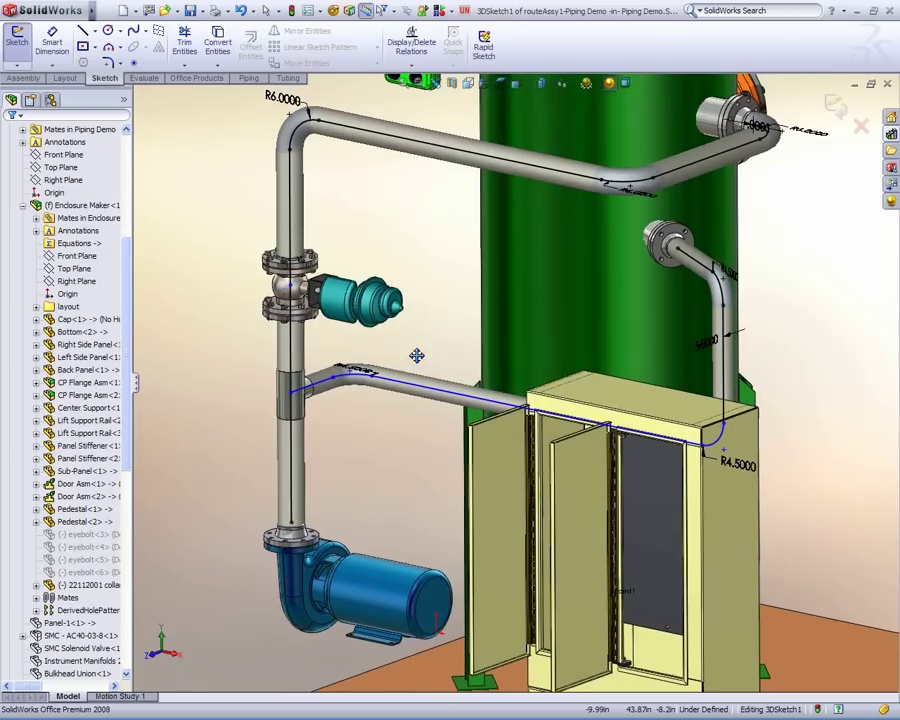
# - Finish the 3D route sketch to generate the branch pipes and elbows
pyautogui.keyDown('ctrl'); pyautogui.moveTo(417, 356); pyautogui.dragTo(414, 366, button='middle'); pyautogui.keyUp('ctrl')
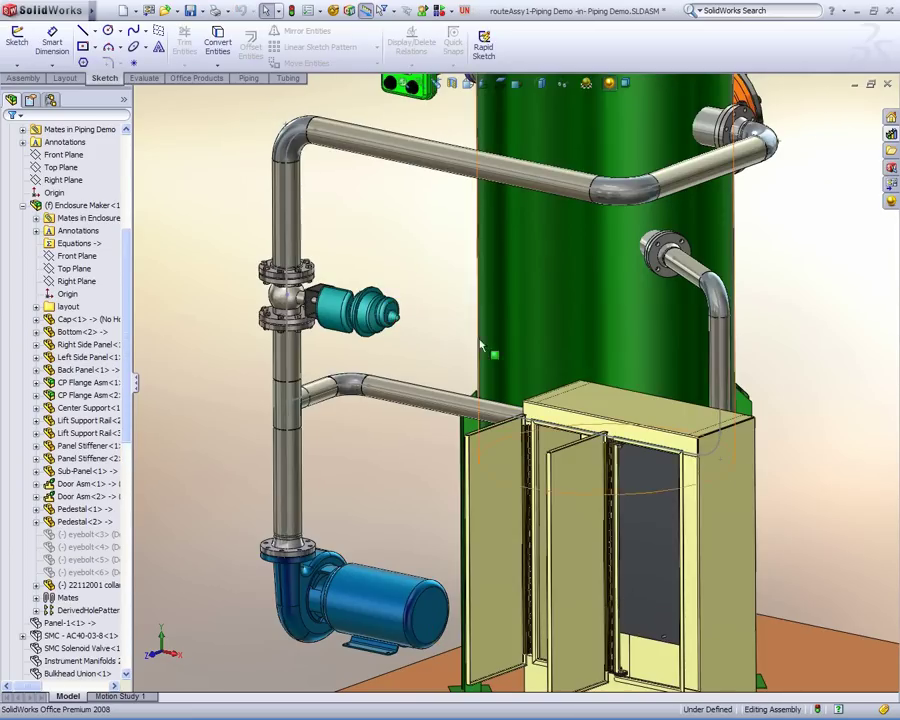
pyautogui.moveTo(481, 343)
pyautogui.keyDown('ctrl'); pyautogui.mouseDown(button='middle')
pyautogui.moveTo(418, 346)
pyautogui.moveTo(411, 394)
pyautogui.mouseUp(button='middle'); pyautogui.keyUp('ctrl')
pyautogui.scroll(1, 421, 346)
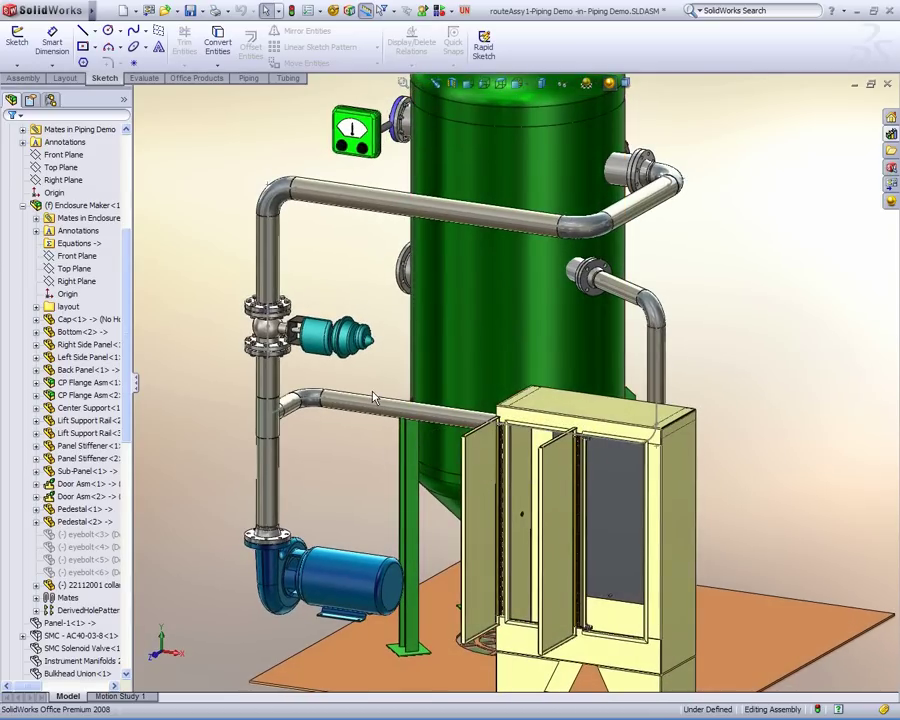
# - Open the routeAssy1-Piping Demo subassembly in its own window
pyautogui.scroll(-13, 100, 380)
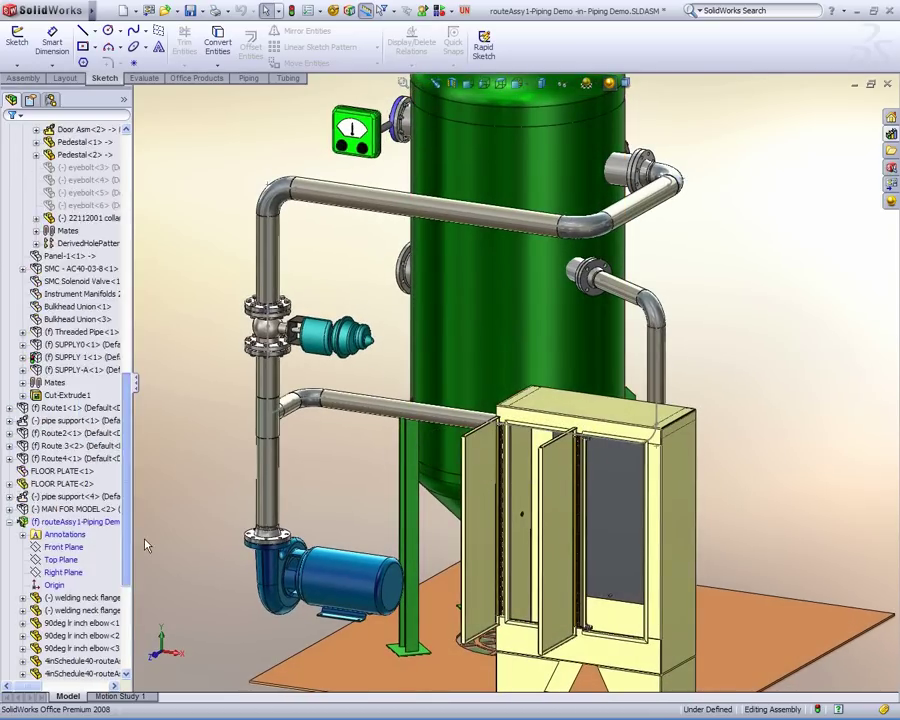
pyautogui.click(72, 371)
pyautogui.rightClick(72, 374)
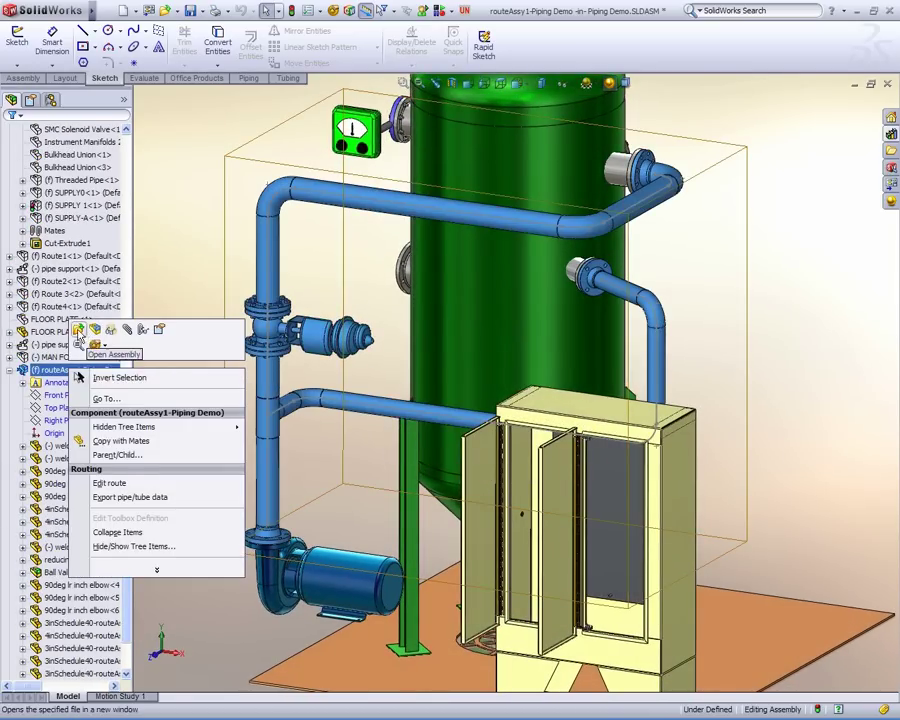
pyautogui.click(138, 326)
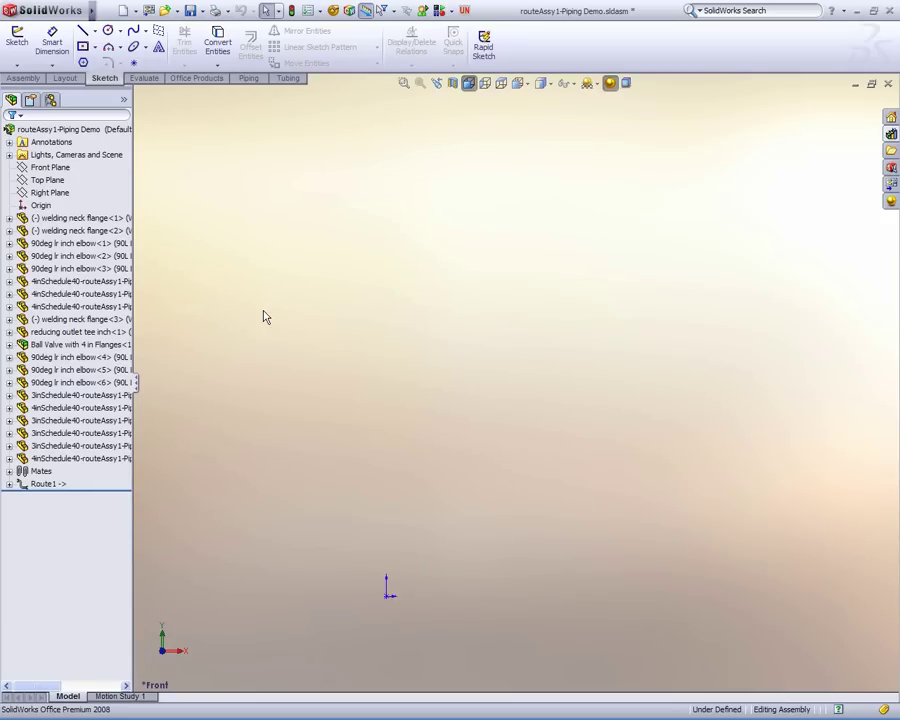
# - Examine the flanges and individual pipe segments of the opened route subassembly
pyautogui.moveTo(465, 291)
pyautogui.mouseDown(button='middle')
pyautogui.moveTo(434, 297)
pyautogui.moveTo(396, 338)
pyautogui.mouseUp(button='middle')
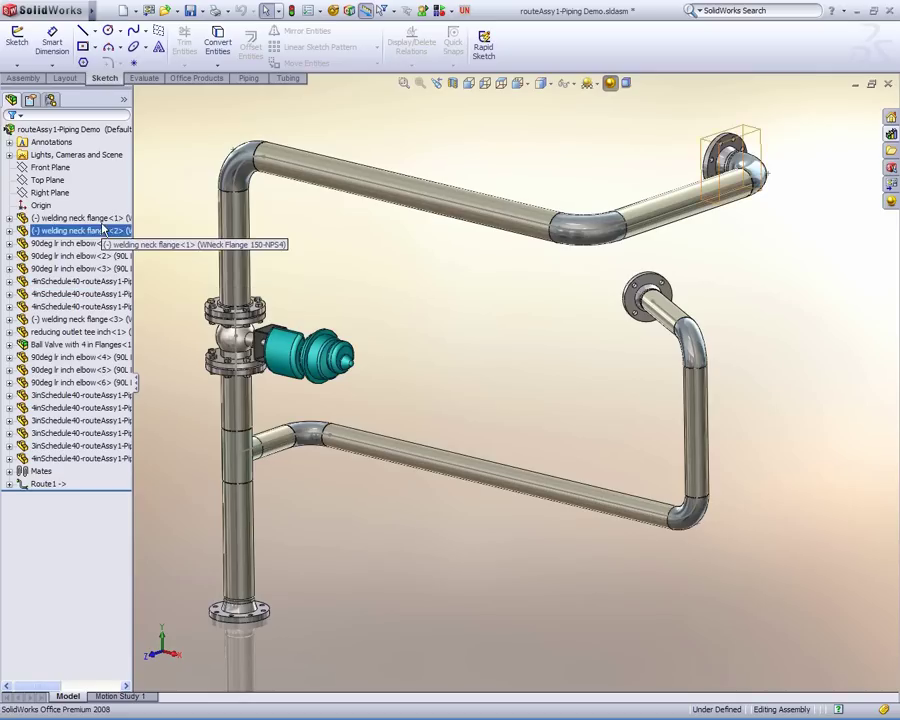
pyautogui.click(247, 250)
pyautogui.click(249, 396)
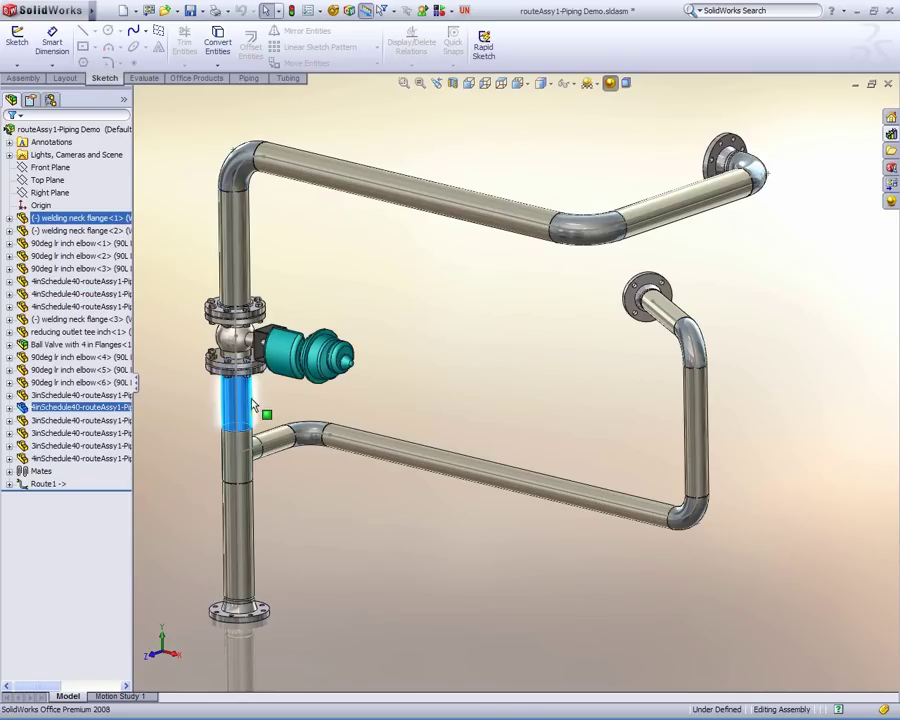
pyautogui.click(248, 490)
pyautogui.click(436, 468)
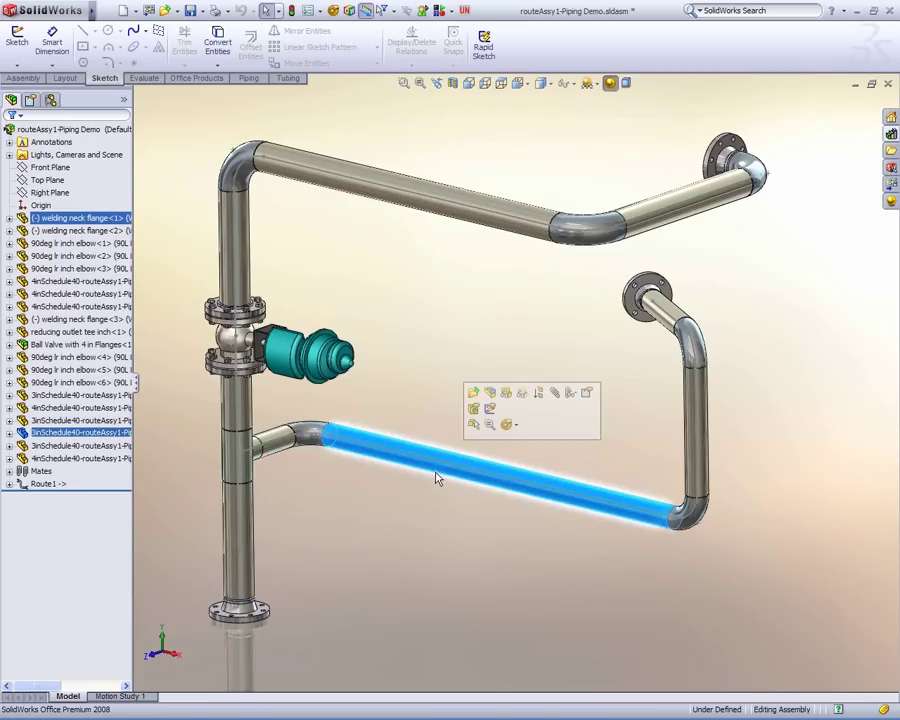
pyautogui.click(446, 379)
pyautogui.moveTo(436, 348); pyautogui.dragTo(491, 408, button='middle')
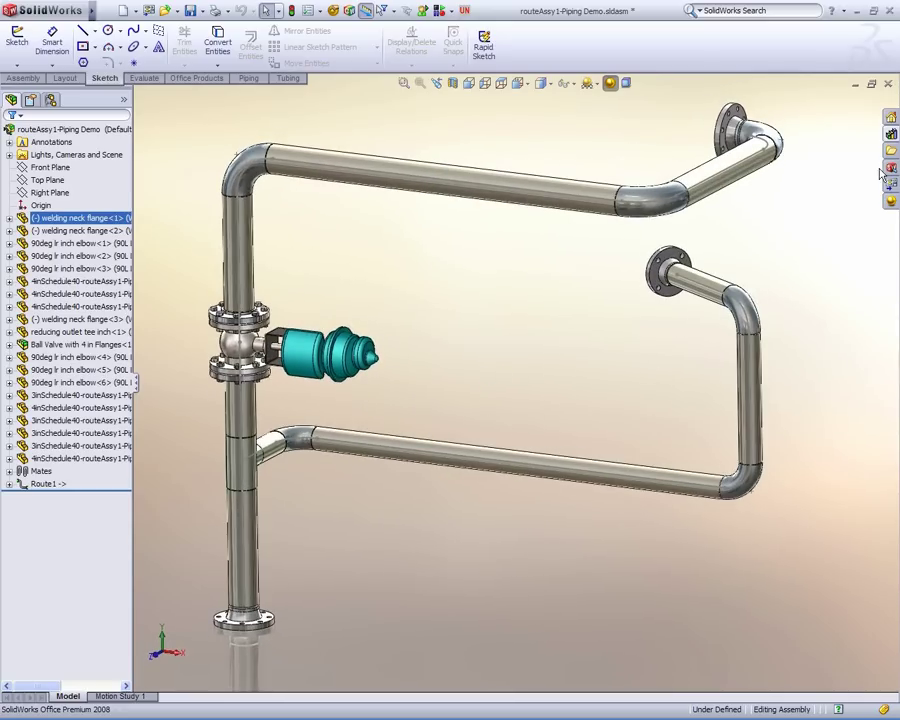
# - Insert a THREADOLET from the piping library onto the long lower branch pipe, using configuration 3 X 1 THREADOLET
pyautogui.click(889, 133)
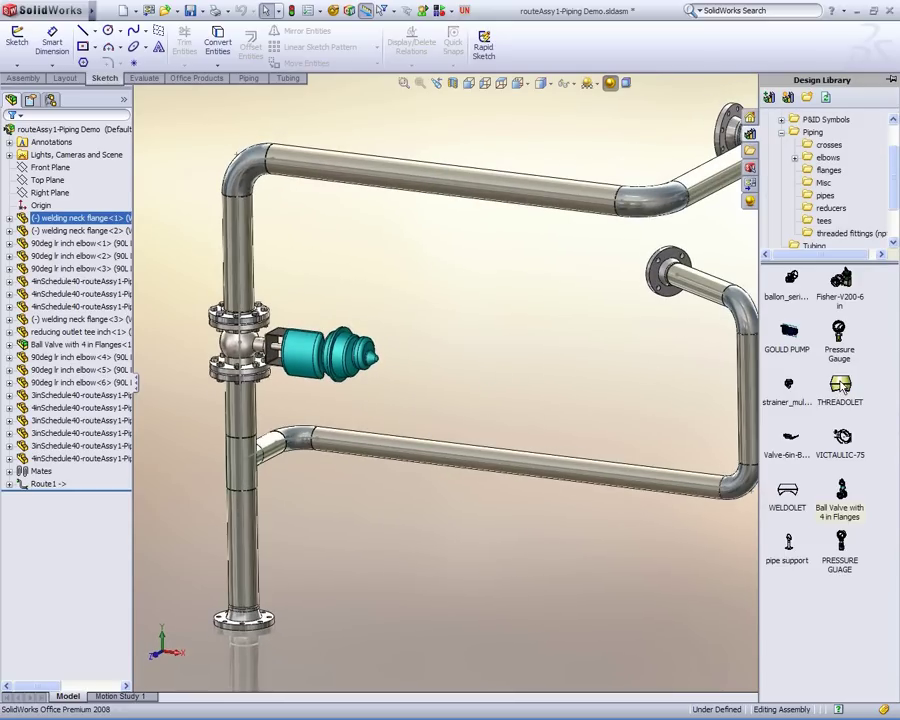
pyautogui.moveTo(842, 388)
pyautogui.mouseDown()
pyautogui.moveTo(411, 449)
pyautogui.moveTo(438, 459)
pyautogui.mouseUp()
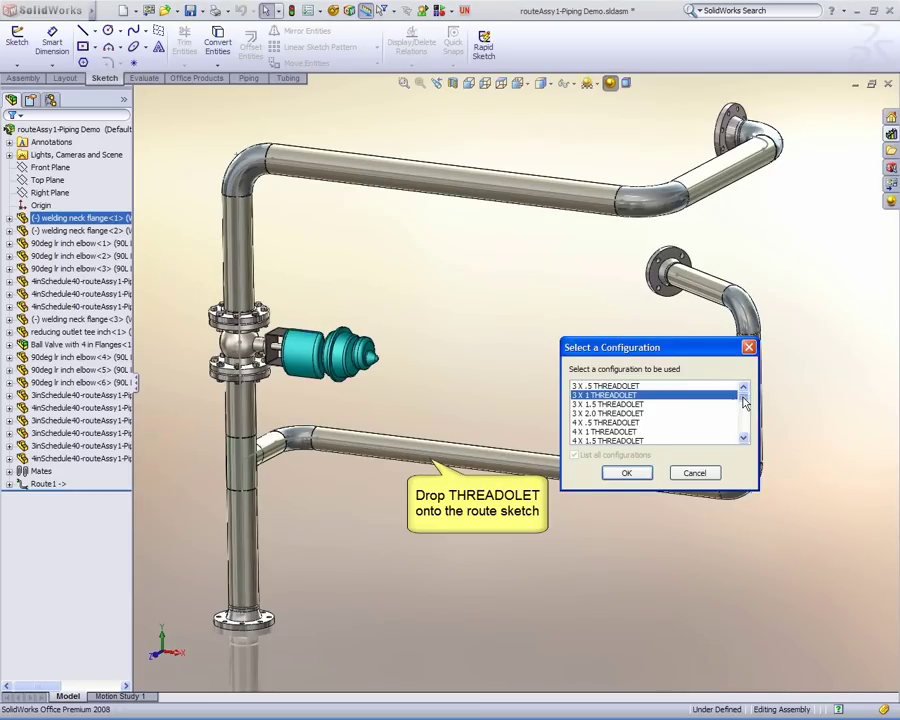
pyautogui.click(626, 473)
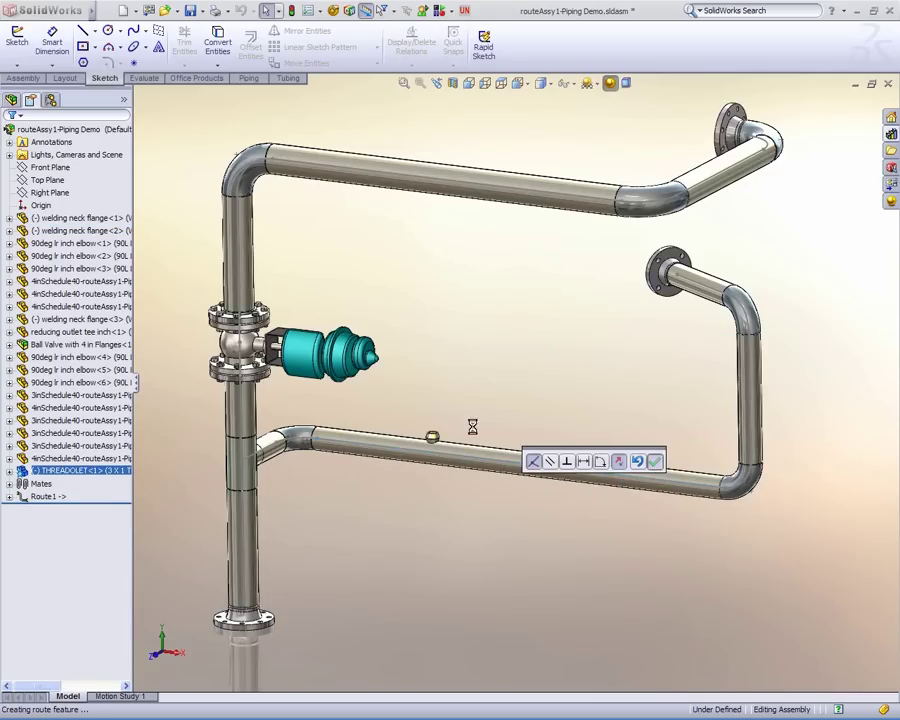
# - Finish placing the THREADOLET on the branch pipe and cancel the creation of a new route from it
pyautogui.press('Escape')
pyautogui.click(458, 384)
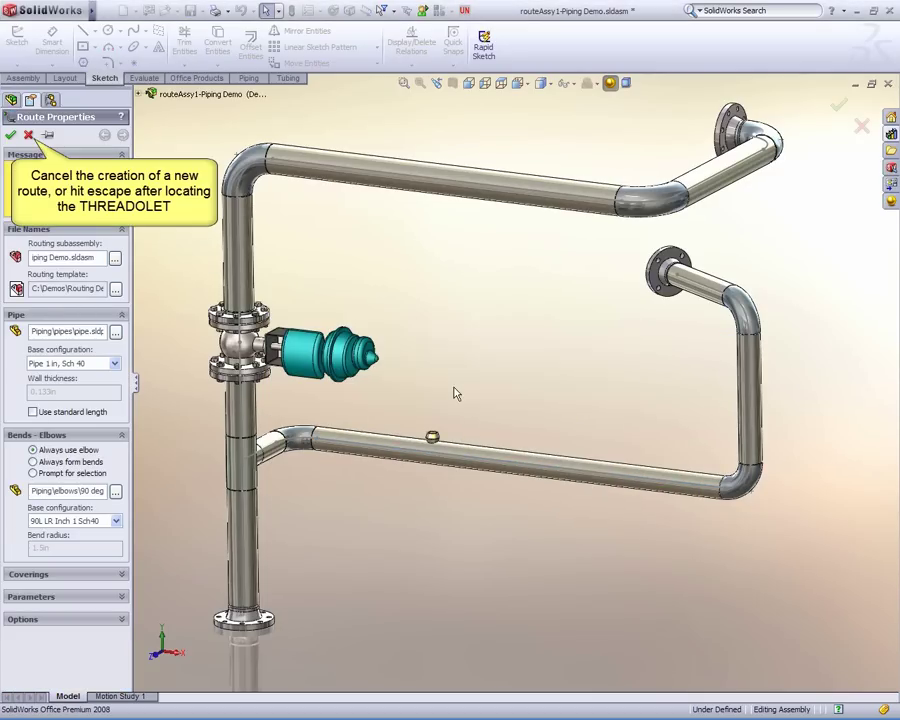
pyautogui.click(30, 136)
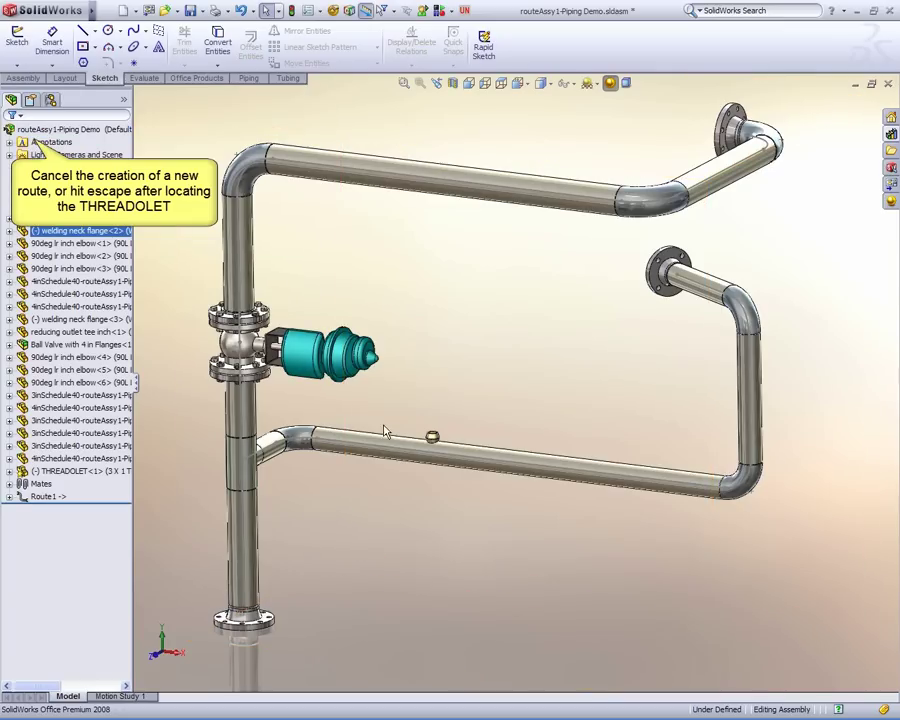
# - Insert the THREADOLET's smart feature Cut-Extrude1 into the 3-inch branch pipe beneath the fitting
pyautogui.scroll(-6, 420, 440)
pyautogui.scroll(-3, 447, 428)
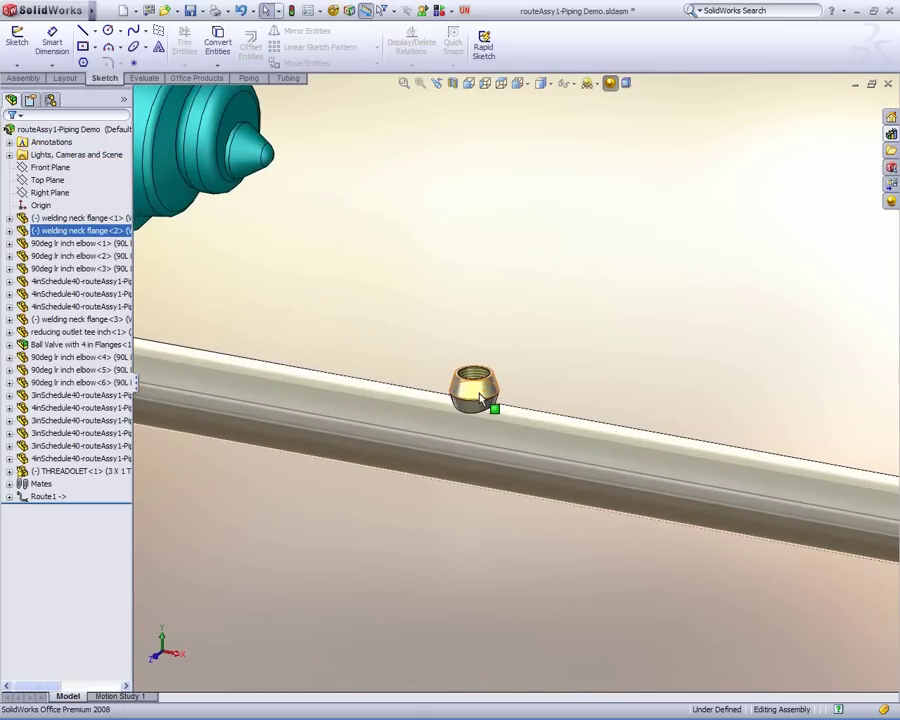
pyautogui.click(119, 476)
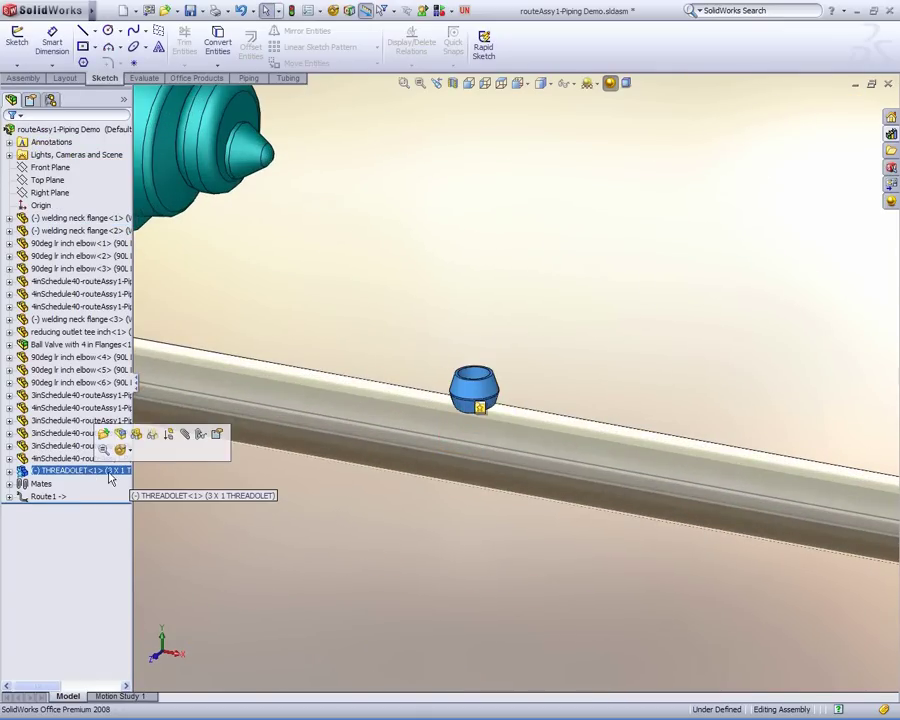
pyautogui.click(480, 409)
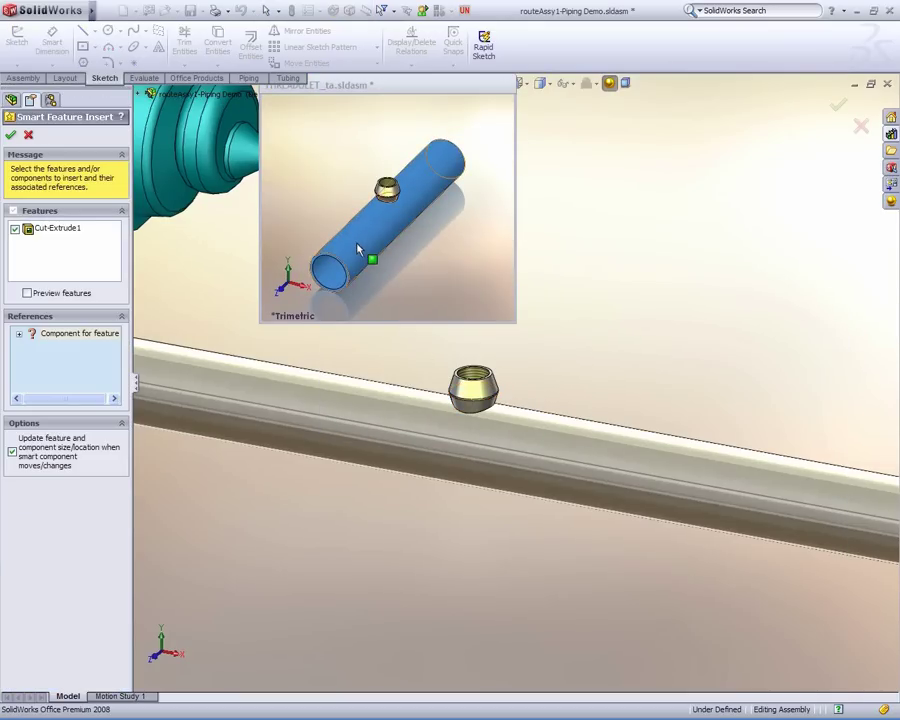
pyautogui.click(380, 404)
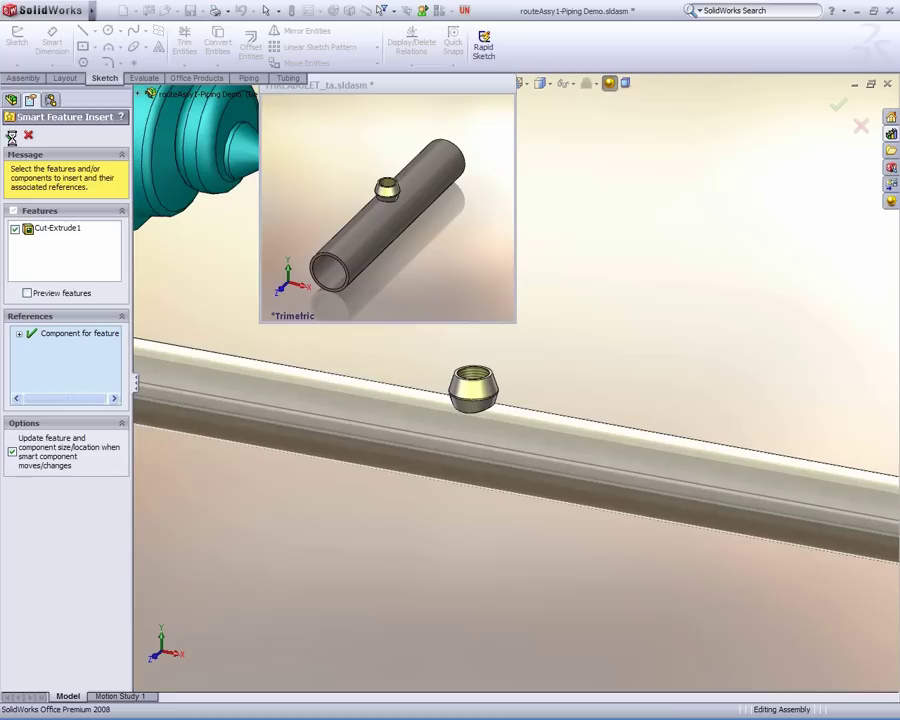
# - Hide the THREADOLET to inspect the hole cut in the pipe beneath it, and undo the hiding
pyautogui.moveTo(438, 396)
pyautogui.mouseDown(button='middle')
pyautogui.moveTo(433, 478)
pyautogui.moveTo(444, 410)
pyautogui.mouseUp(button='middle')
pyautogui.click(466, 396)
pyautogui.rightClick(466, 398)
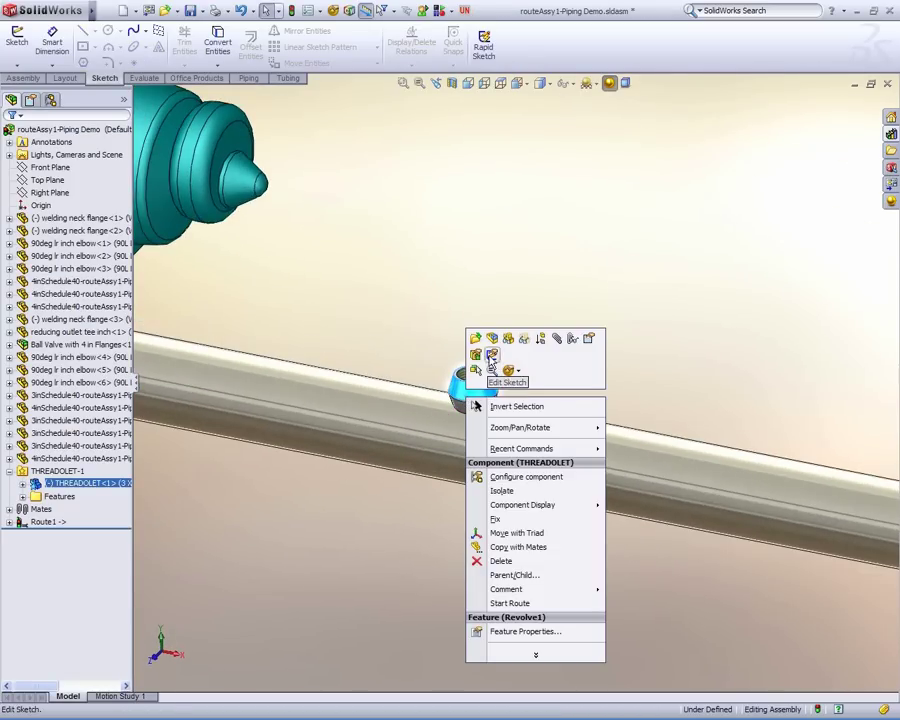
pyautogui.click(508, 369)
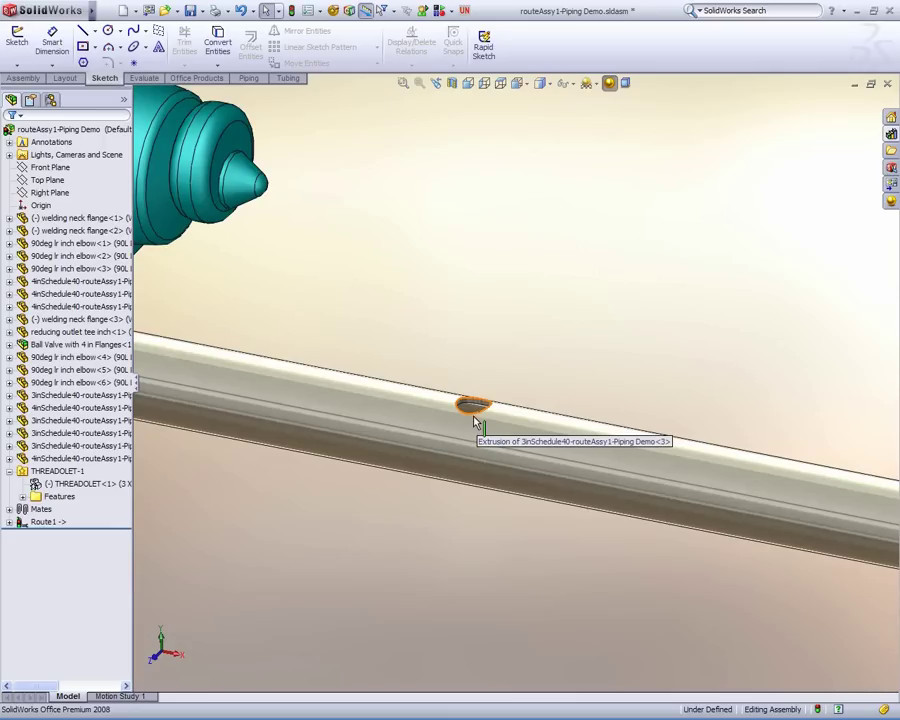
pyautogui.click(245, 13)
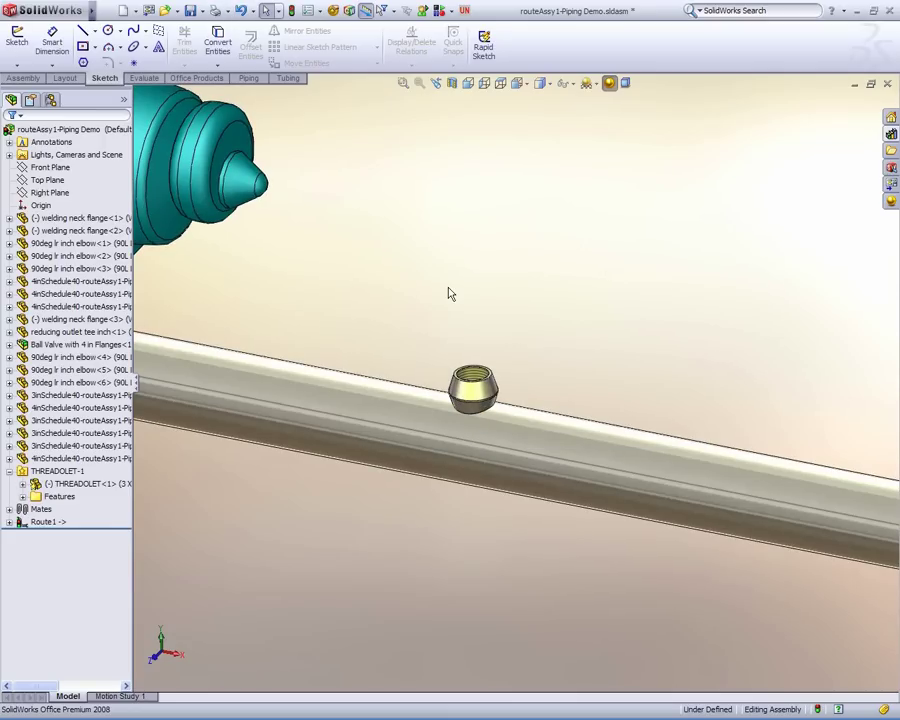
# - Insert the Pressure Gauge from the piping library onto the THREADOLET and cancel the creation of a new route
pyautogui.moveTo(470, 434); pyautogui.dragTo(472, 414, button='middle')
pyautogui.scroll(2, 472, 414)
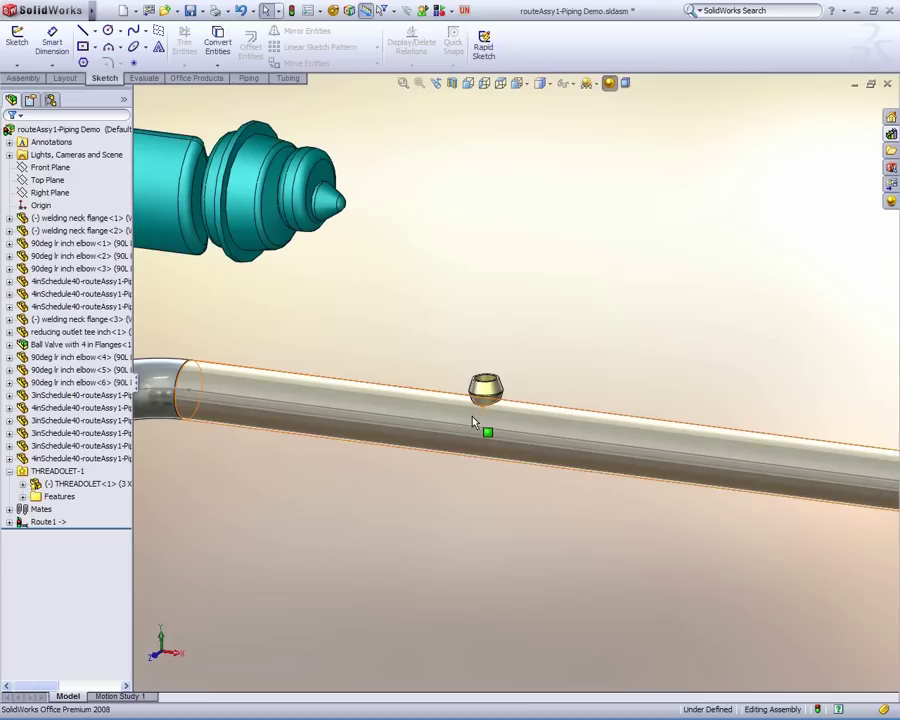
pyautogui.click(893, 134)
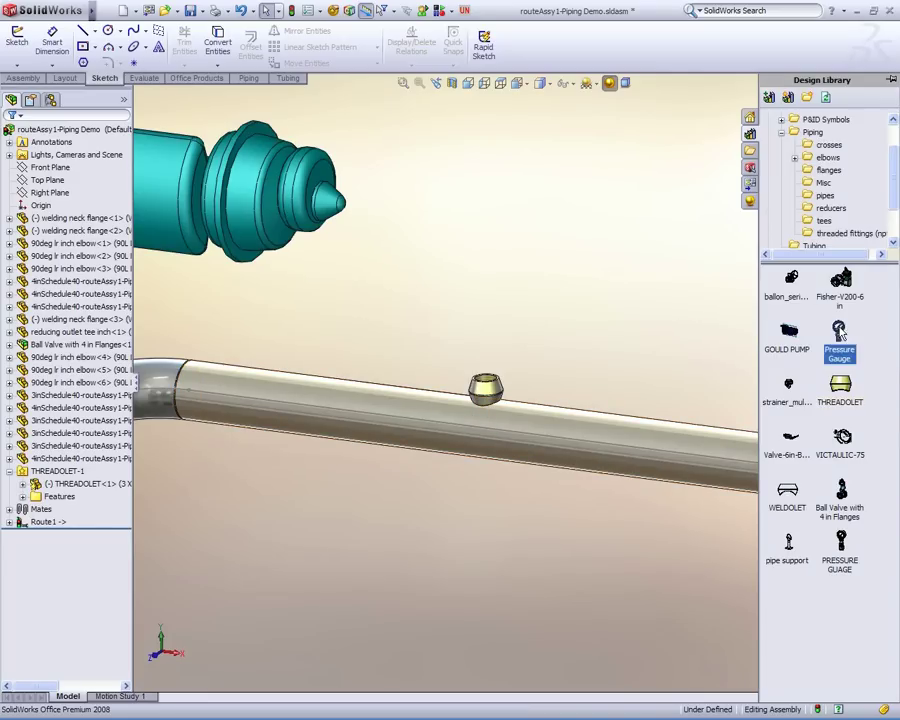
pyautogui.moveTo(838, 336); pyautogui.dragTo(497, 378)
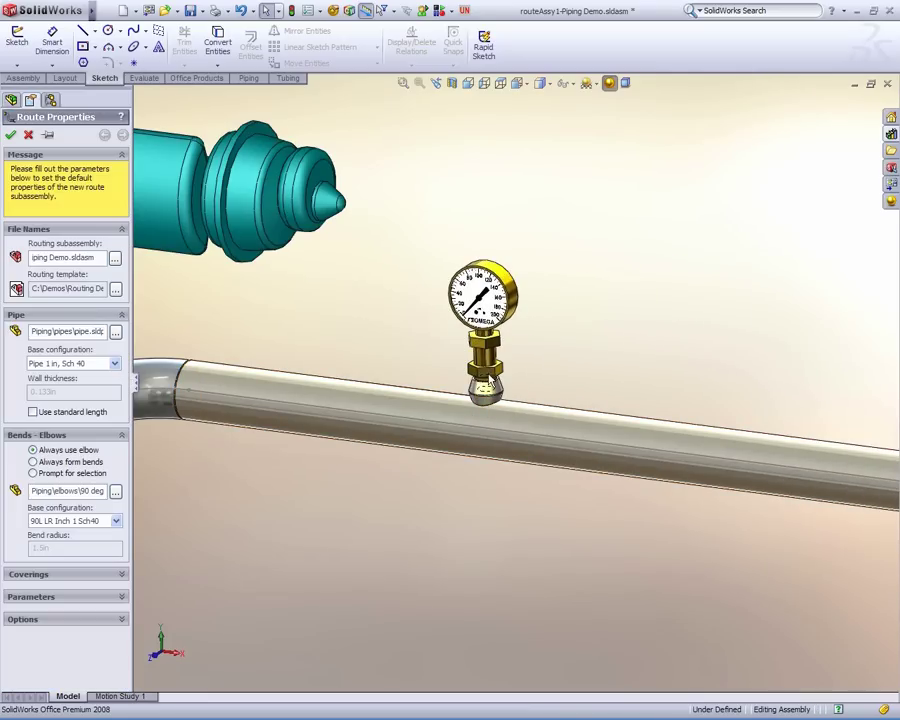
pyautogui.click(29, 135)
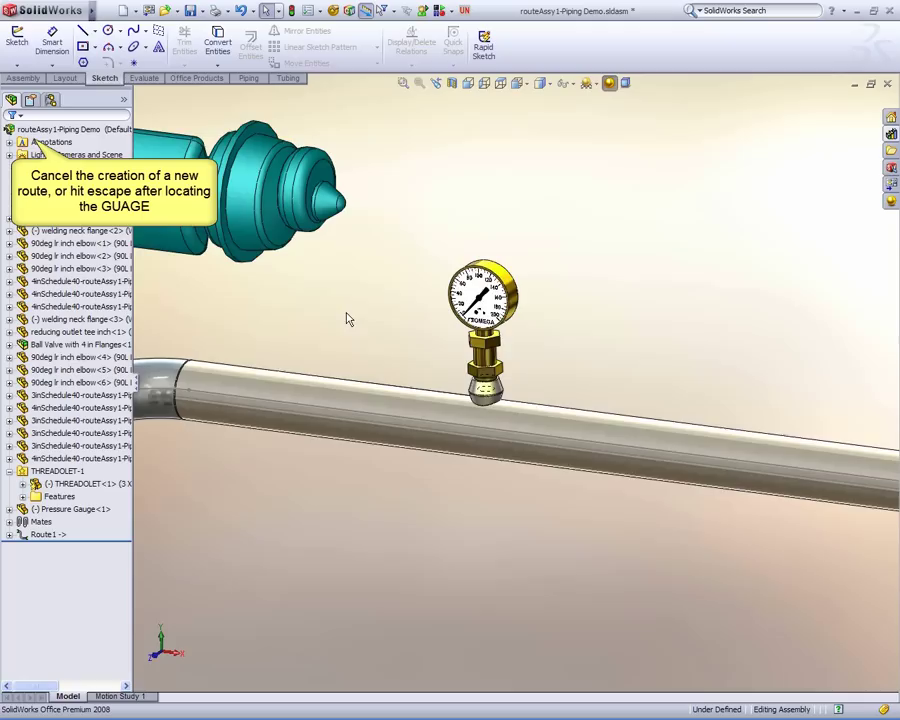
pyautogui.scroll(5, 485, 380)
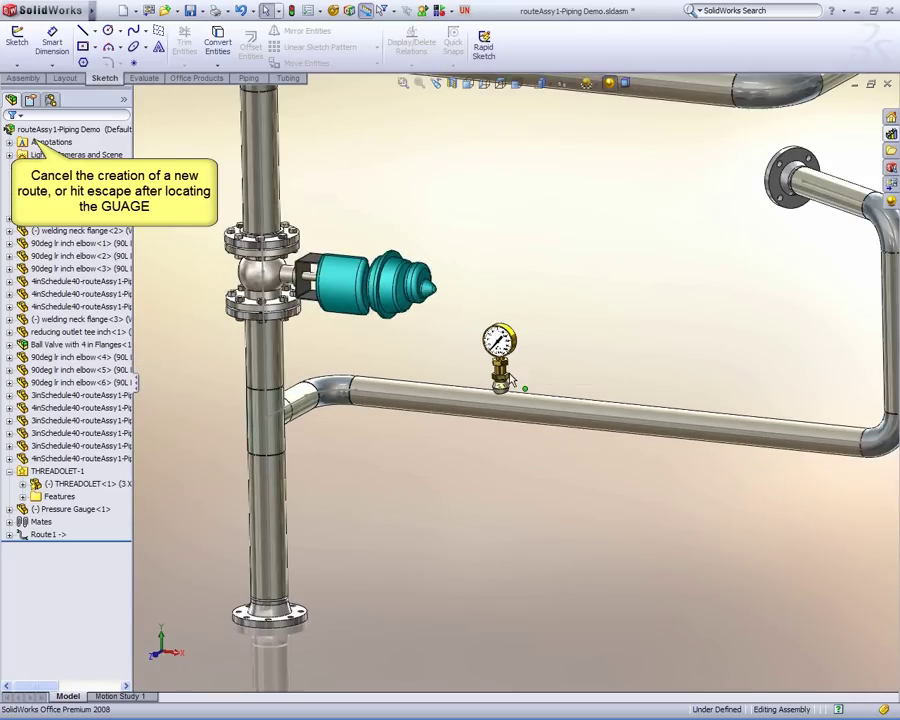